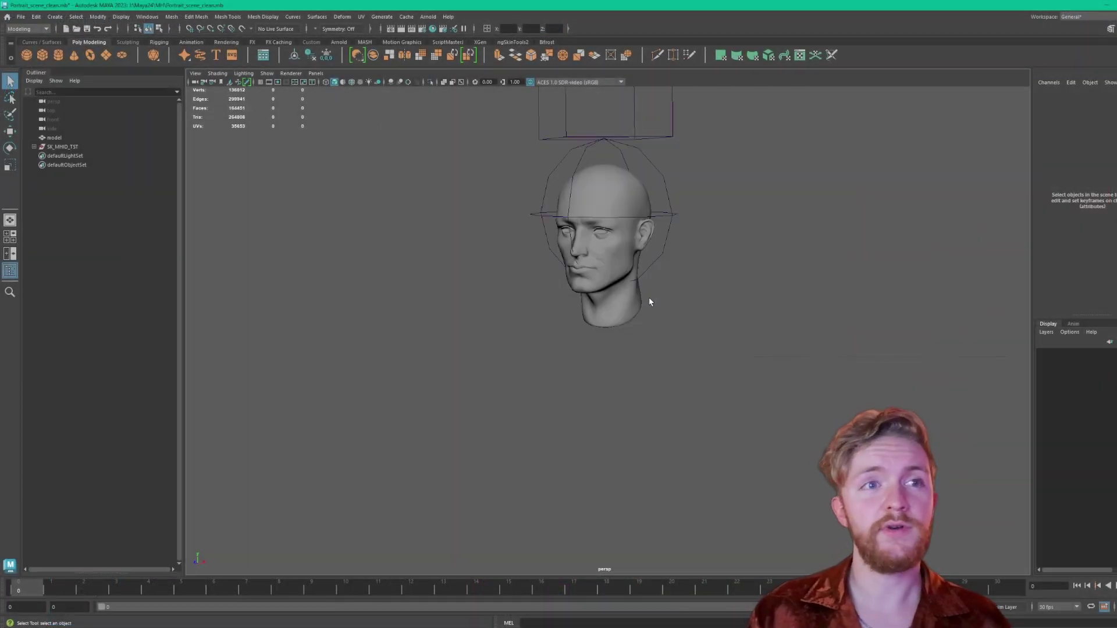
Examine the scale and placement of the head model against the MetaHuman skeletal reference, selecting the tiny model at the skeleton's base
alt+right_drag(648, 299, 648, 258)
mouse_move(648, 257)
alt+mouse_down()
mouse_move(663, 242)
mouse_move(633, 289)
mouse_move(631, 272)
alt+mouse_up()
alt+middle_drag(591, 199, 590, 268)
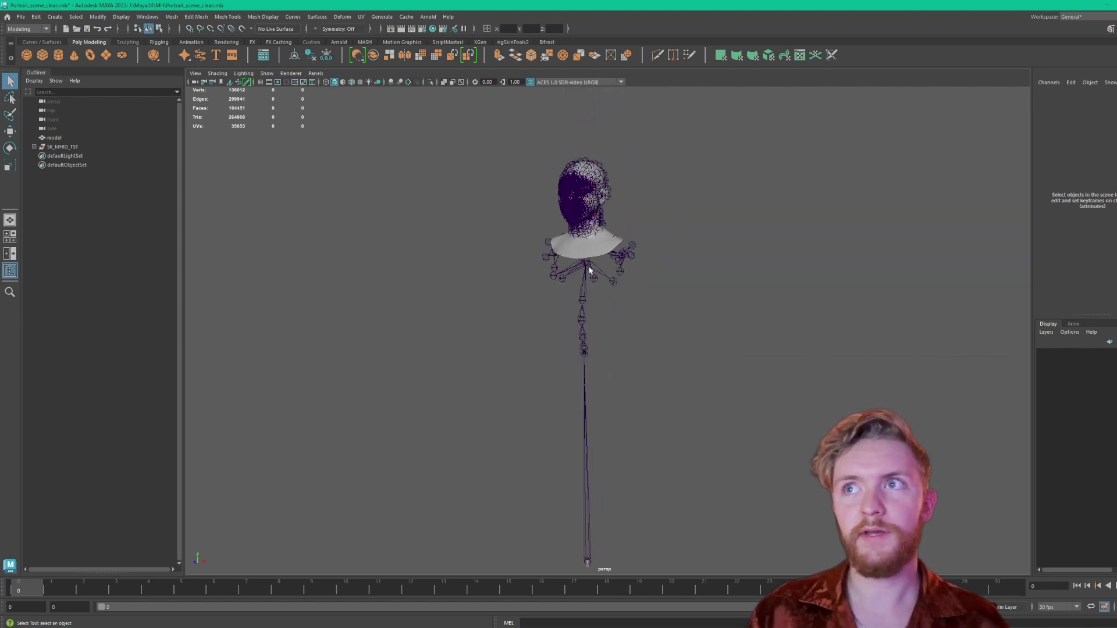
alt+middle_drag(606, 312, 611, 233)
click(592, 494)
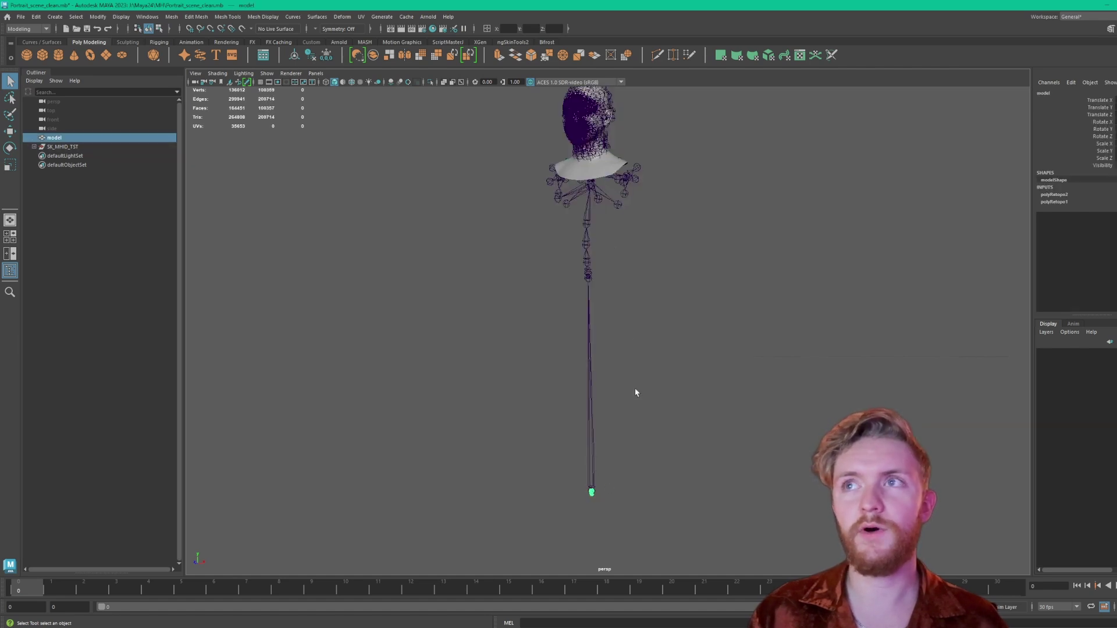
alt+drag(656, 233, 698, 334)
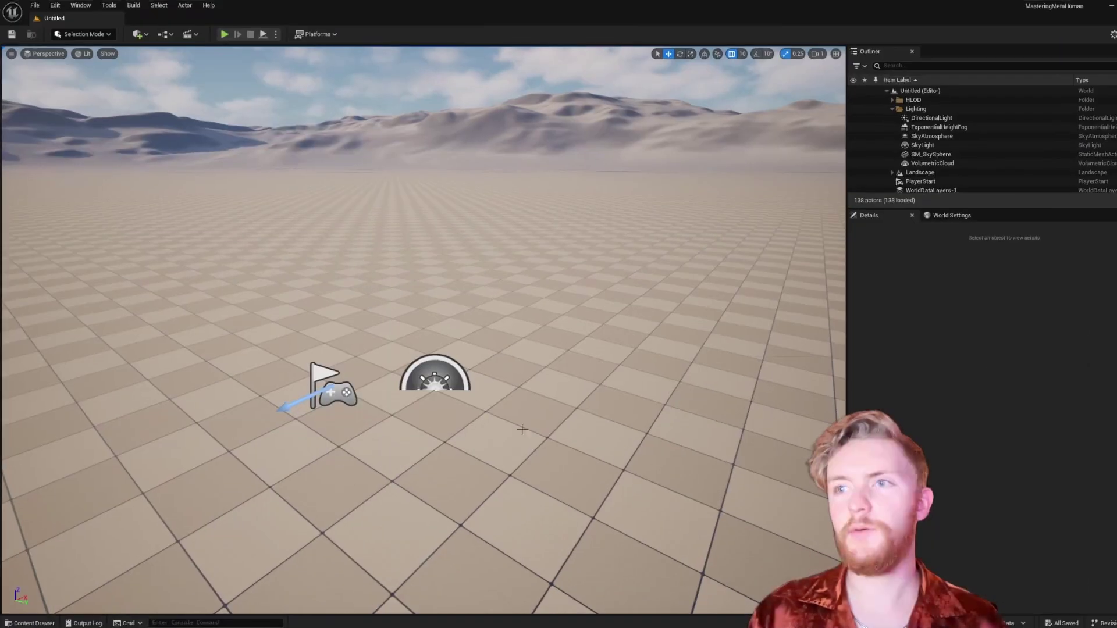
Switch to Unreal Engine, filter the MetaHumans folder to skeletal meshes and bring up the asset actions for the already selected SK_ mesh
click(31, 623)
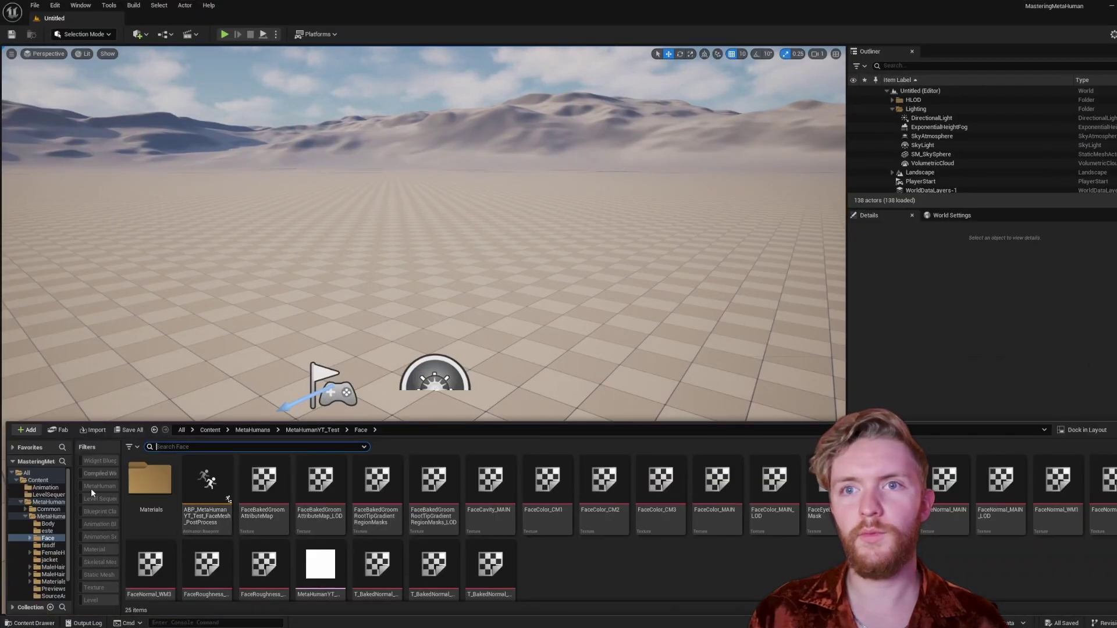
click(100, 563)
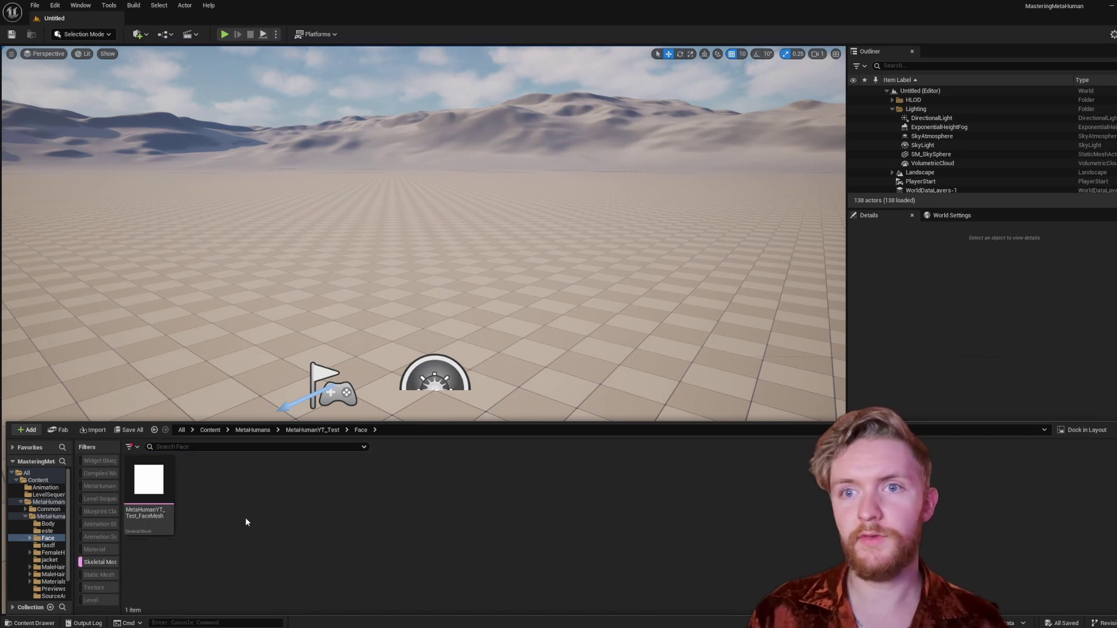
click(329, 431)
click(252, 430)
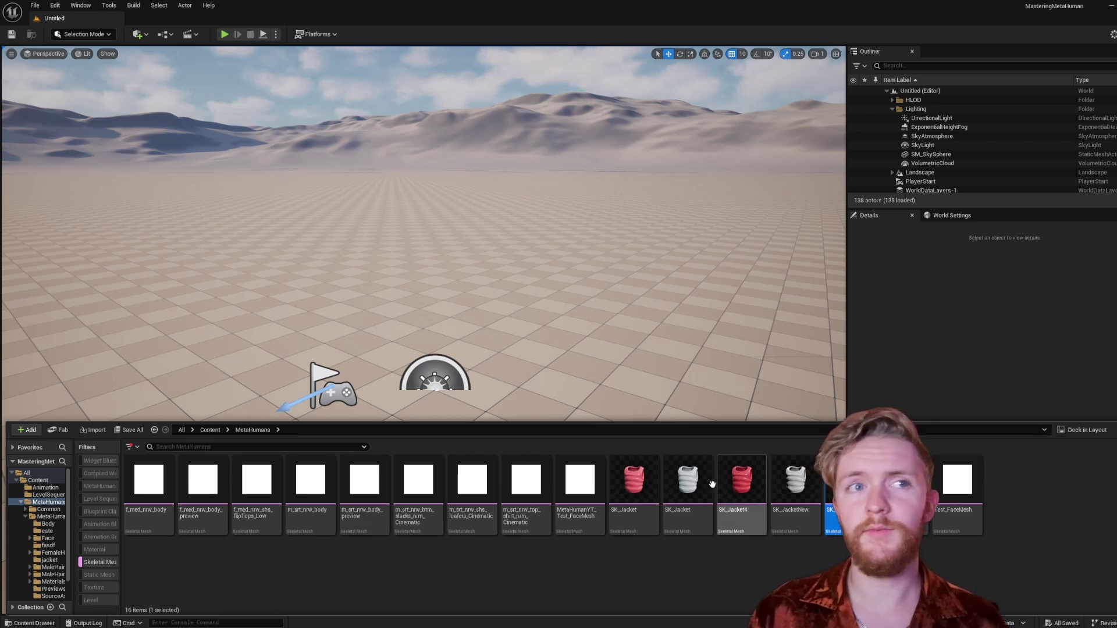
right_click(859, 482)
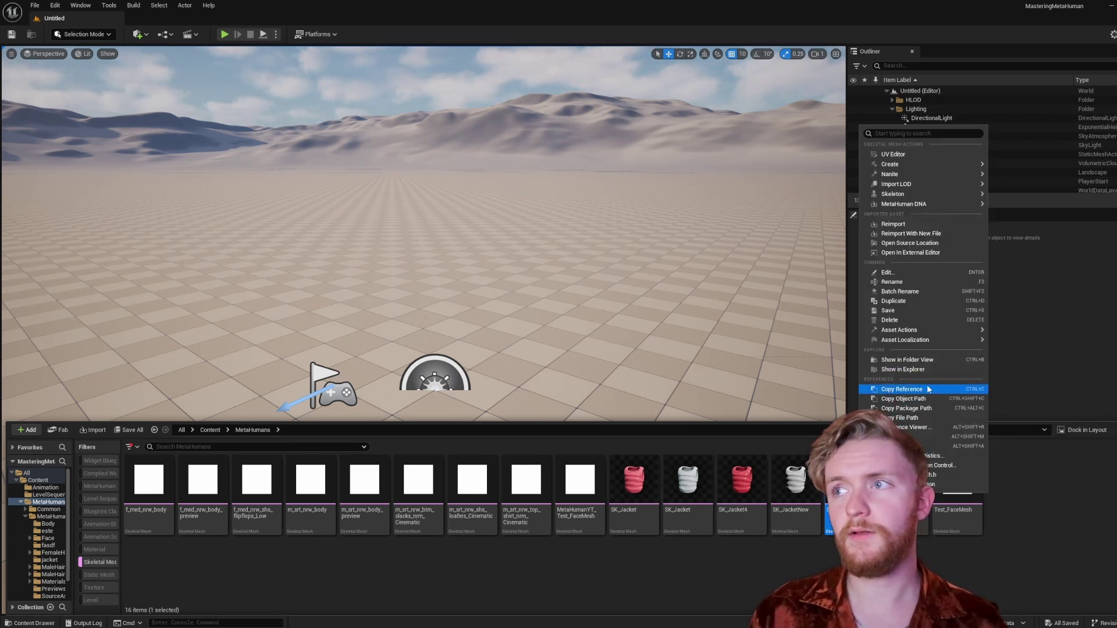
mouse_move(913, 334)
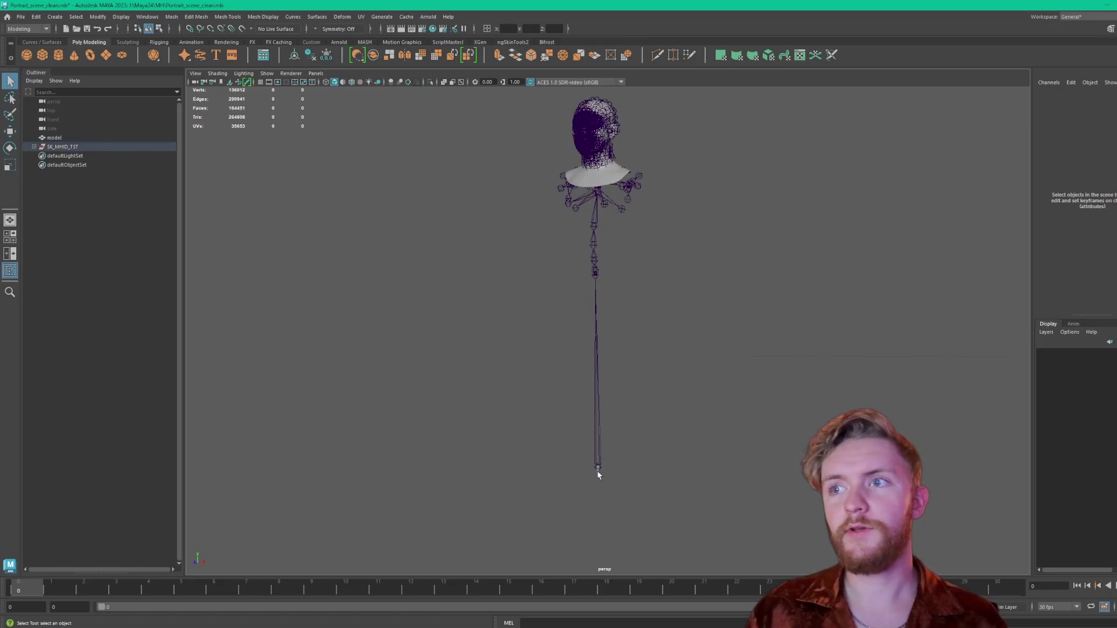
Switch to Maya, then move the tiny head model from the skeleton's base up to the MetaHuman head and scale it to a similar size
click(598, 472)
key(w)
drag(599, 449, 637, 186)
key(r)
key(f)
scroll(665, 170, down, 5)
drag(613, 295, 614, 208)
key(w)
key(f)
alt+drag(684, 266, 616, 308)
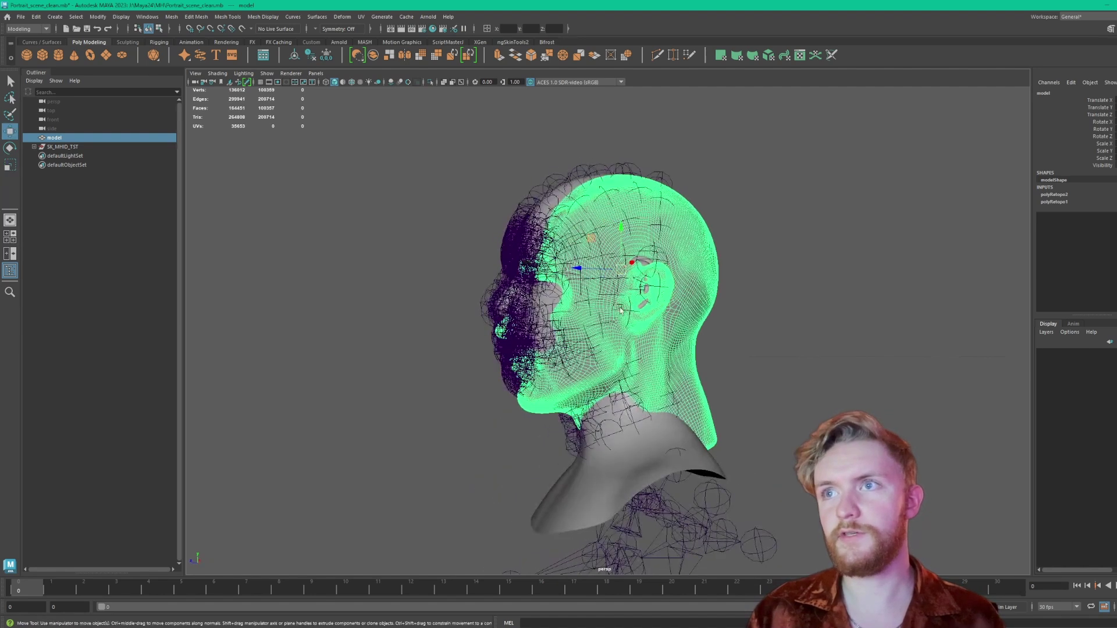
Fine-tune the head model's position and uniform scale so that its profile lines up with the MetaHuman reference head
drag(620, 245, 586, 247)
mouse_move(630, 310)
alt+mouse_down()
mouse_move(690, 307)
mouse_move(643, 308)
alt+mouse_up()
drag(615, 225, 614, 235)
key(r)
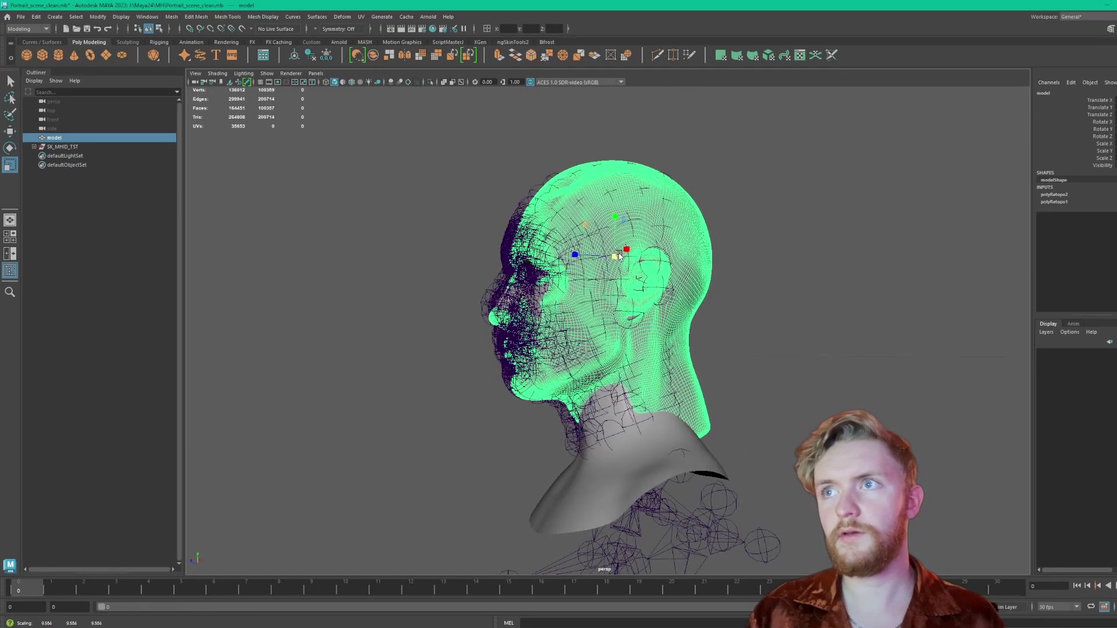
click(712, 301)
alt+drag(713, 301, 727, 300)
click(704, 246)
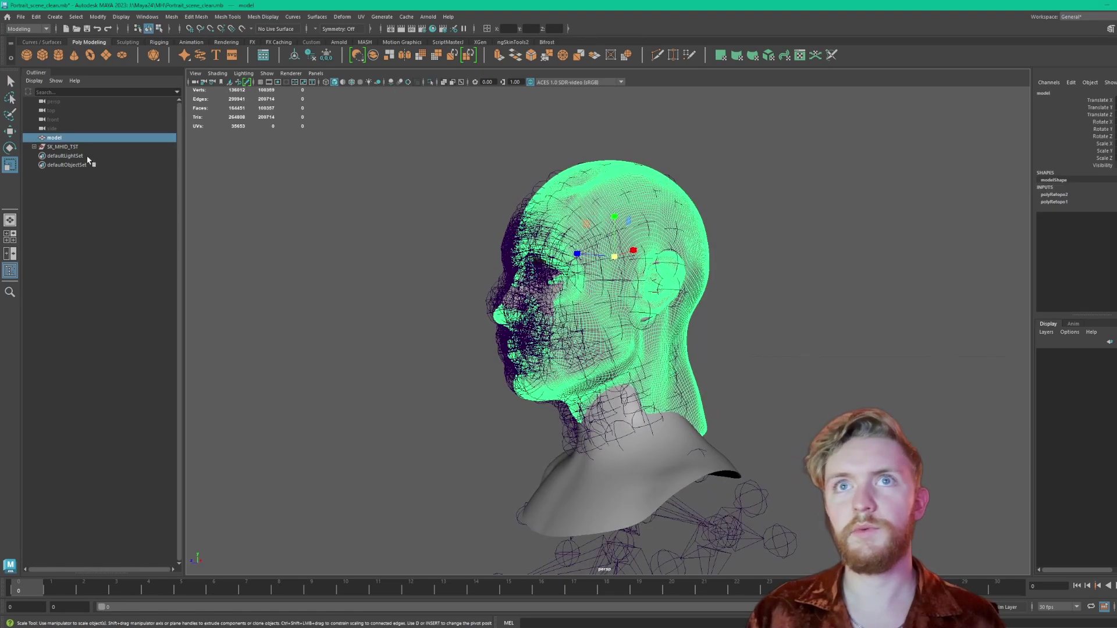
Hide the SK_MHID_TST reference and delete the construction history of the head model
click(82, 145)
key(ctrl+h)
click(618, 249)
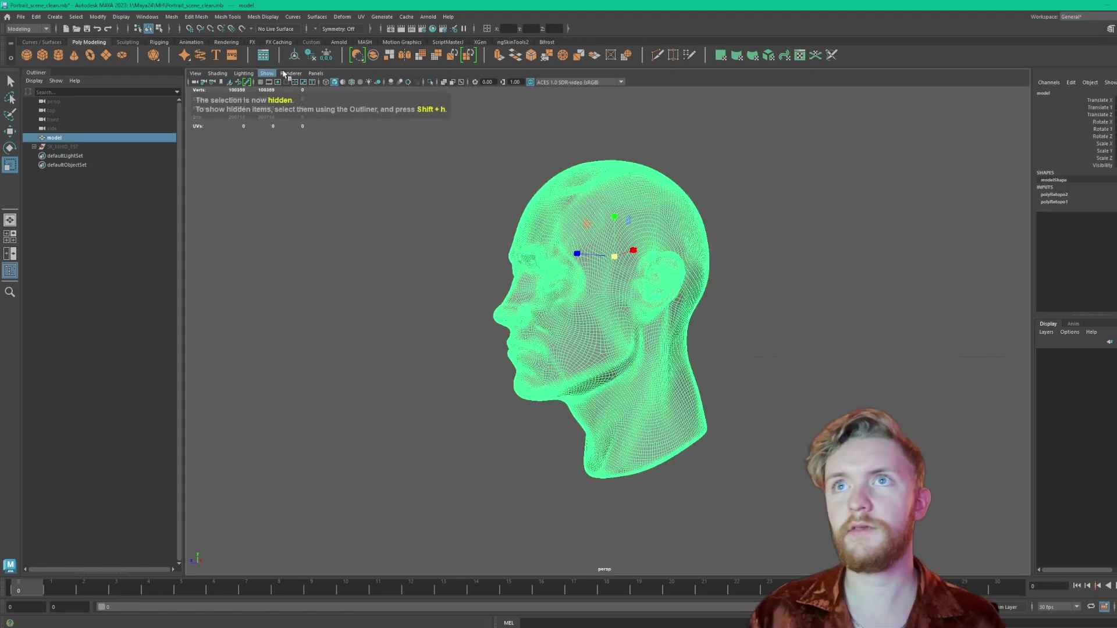
click(310, 55)
alt+drag(419, 232, 464, 237)
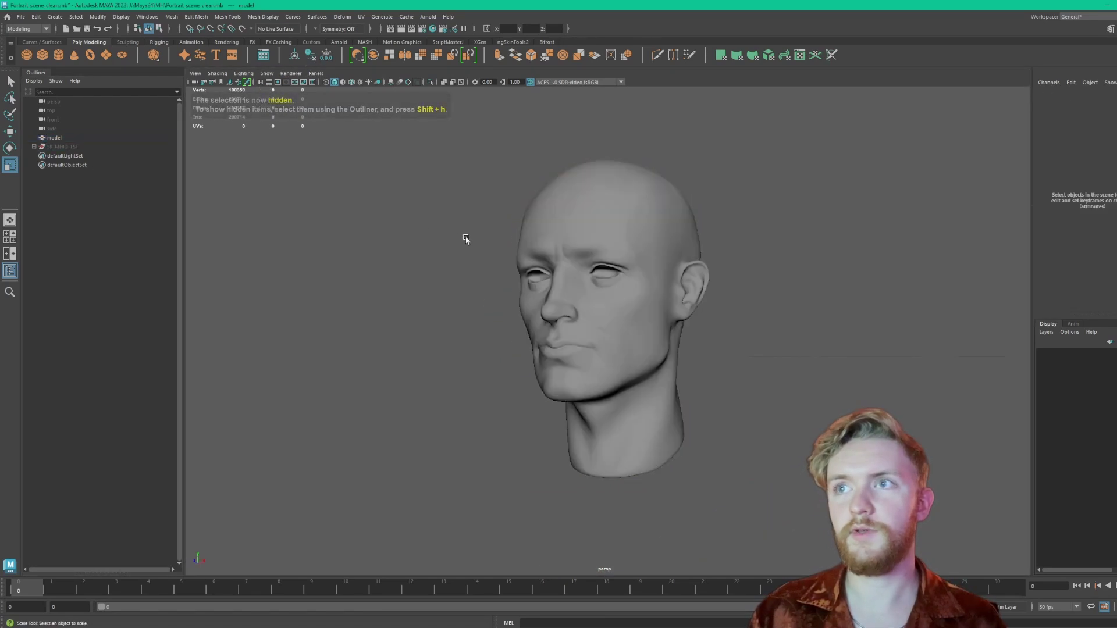
click(373, 170)
Export only the head model as an FBX named BaseMesh.fbx in the Maya24\MH folder, overwriting the existing file
click(537, 193)
click(22, 17)
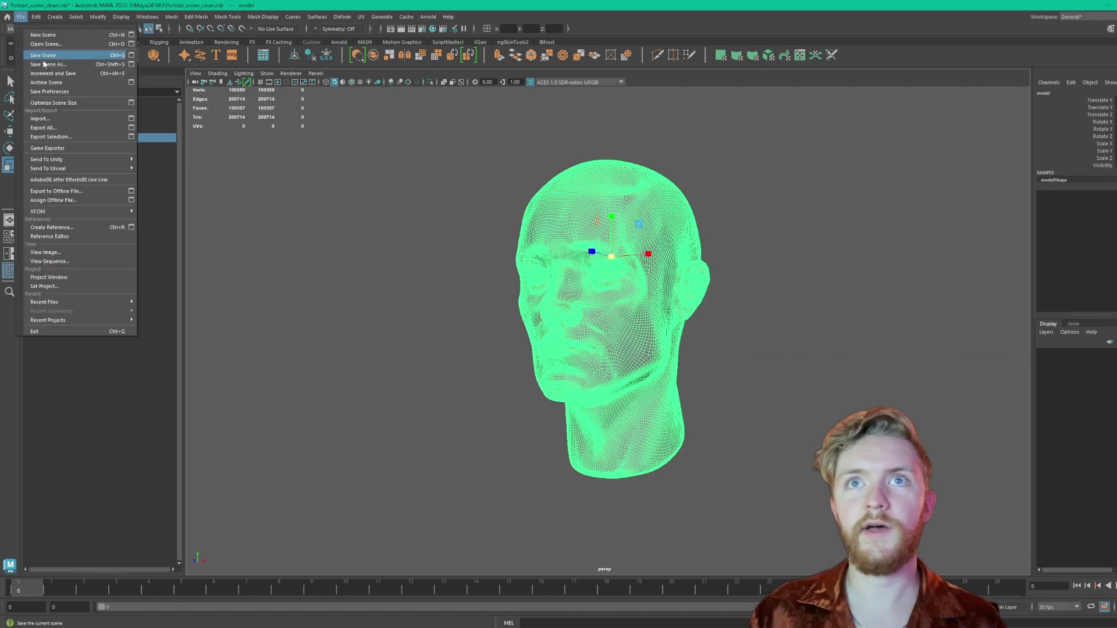
click(68, 137)
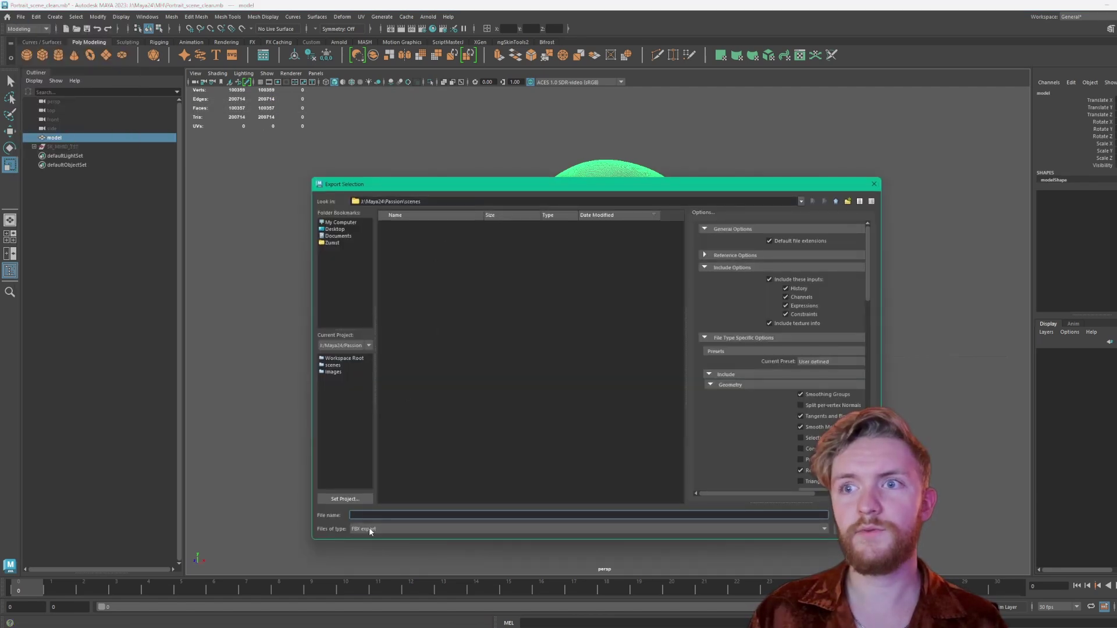
click(371, 529)
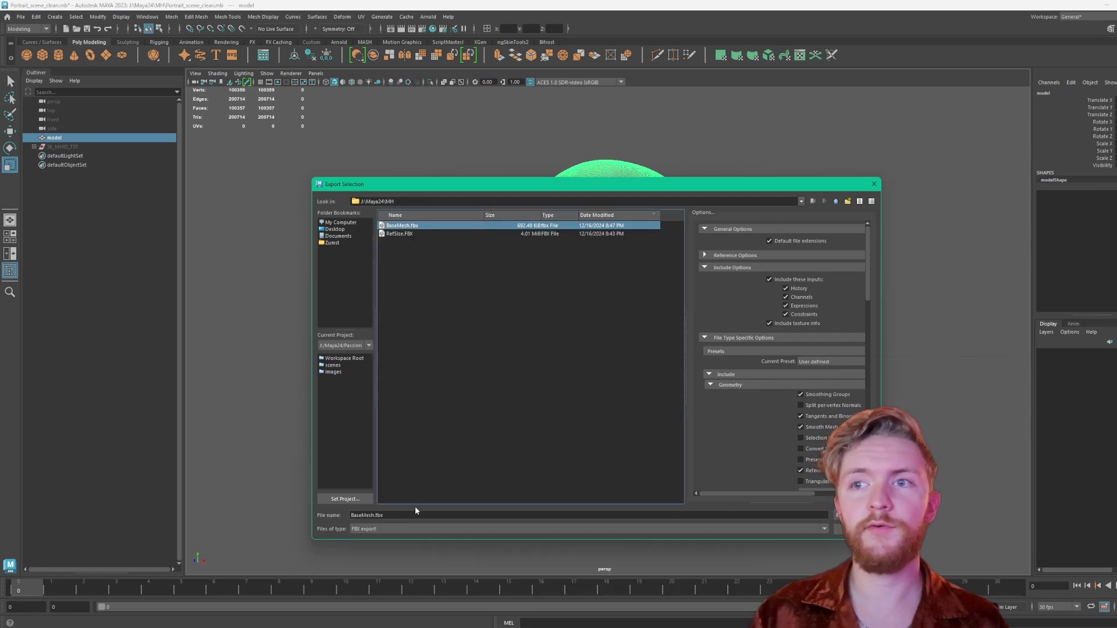
key(Return)
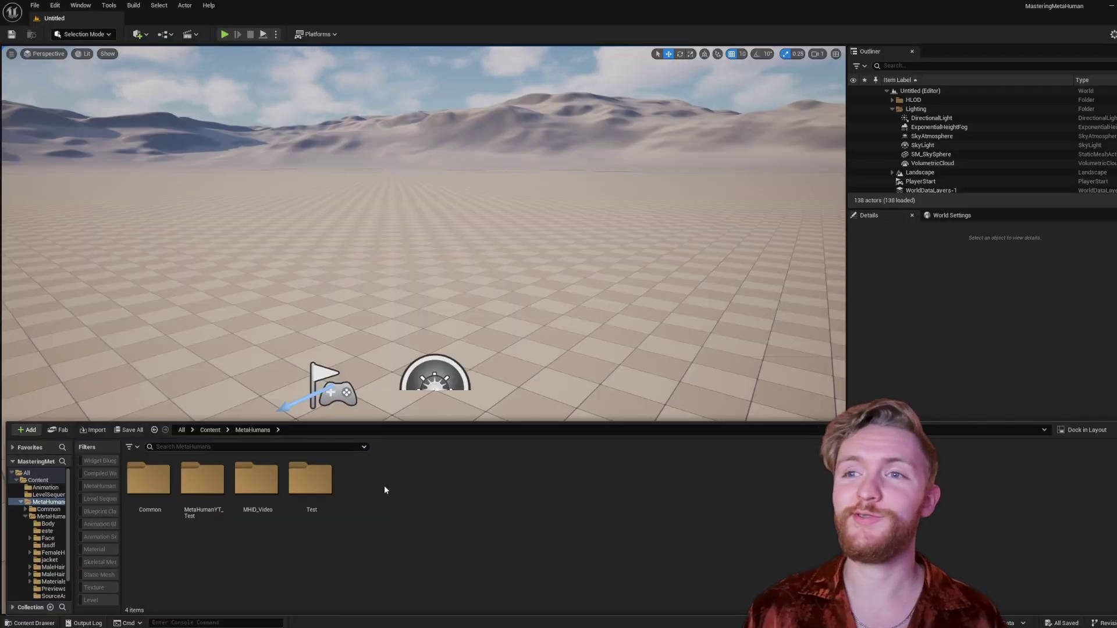
Switch to Unreal Engine and choose BaseMesh.fbx from the Maya24\MH folder for import into the MetaHumans content folder
right_click(384, 490)
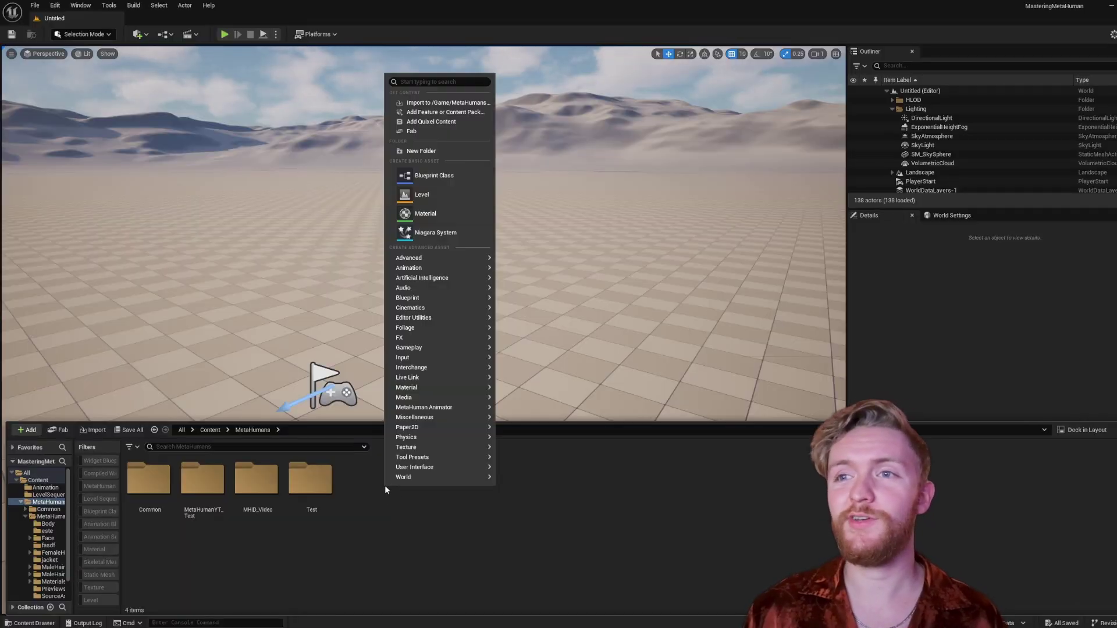
click(433, 103)
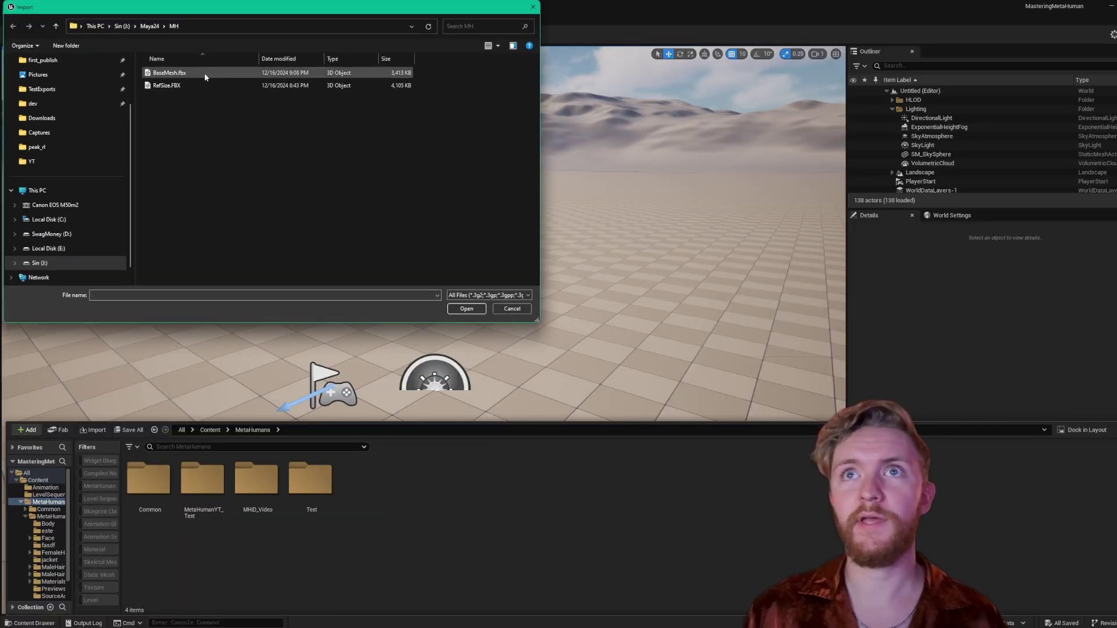
click(211, 71)
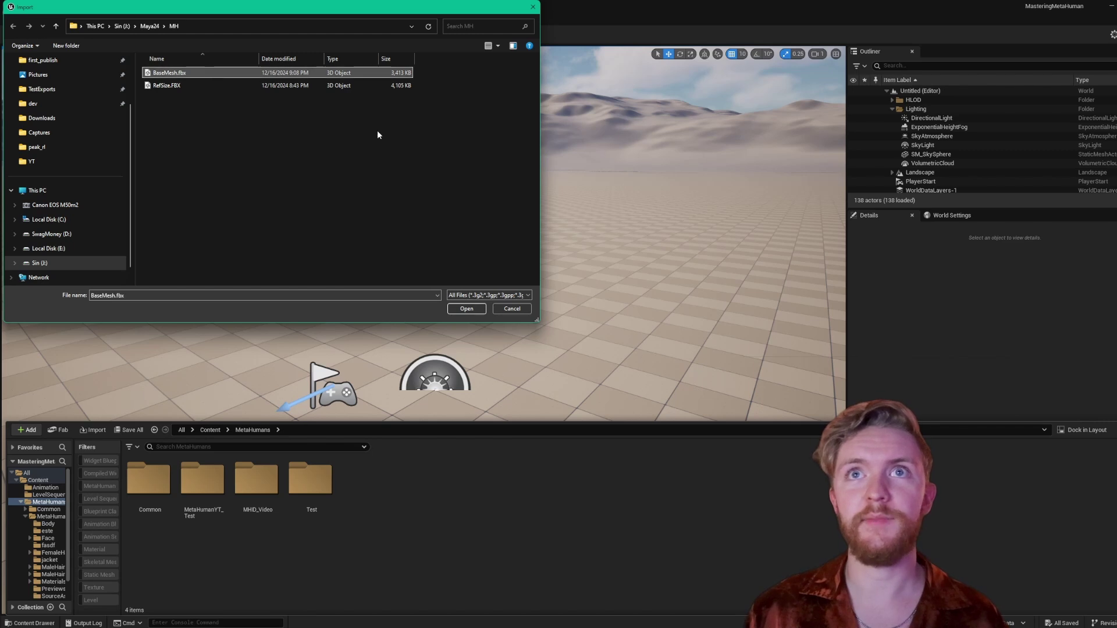
click(469, 308)
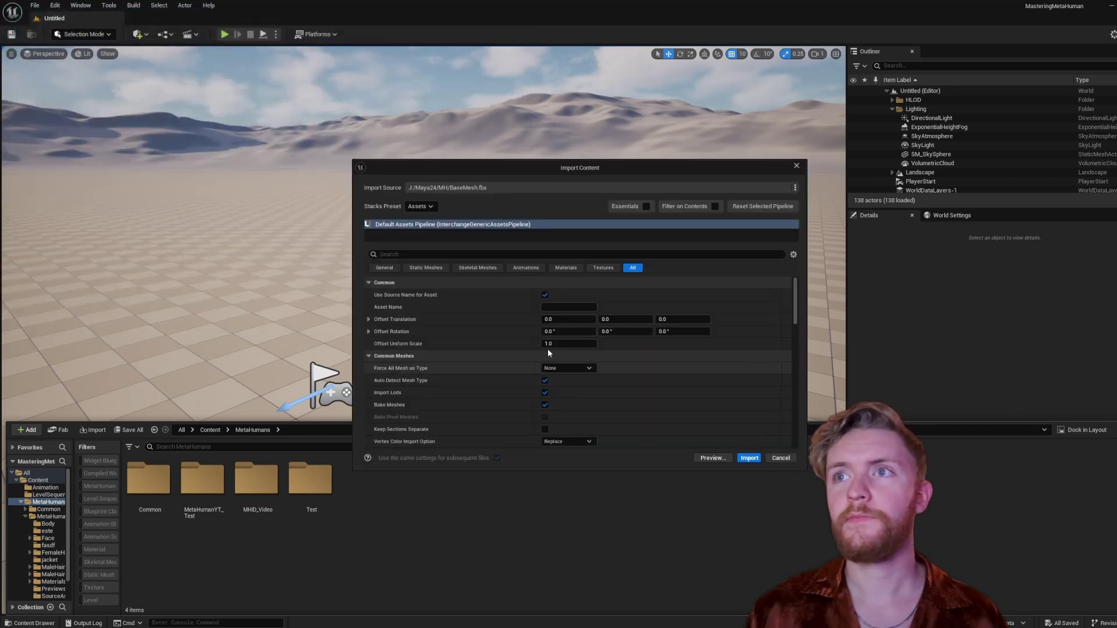
Turn off material import, check the skeletal mesh and animation options, and import BaseMesh
click(566, 268)
click(547, 295)
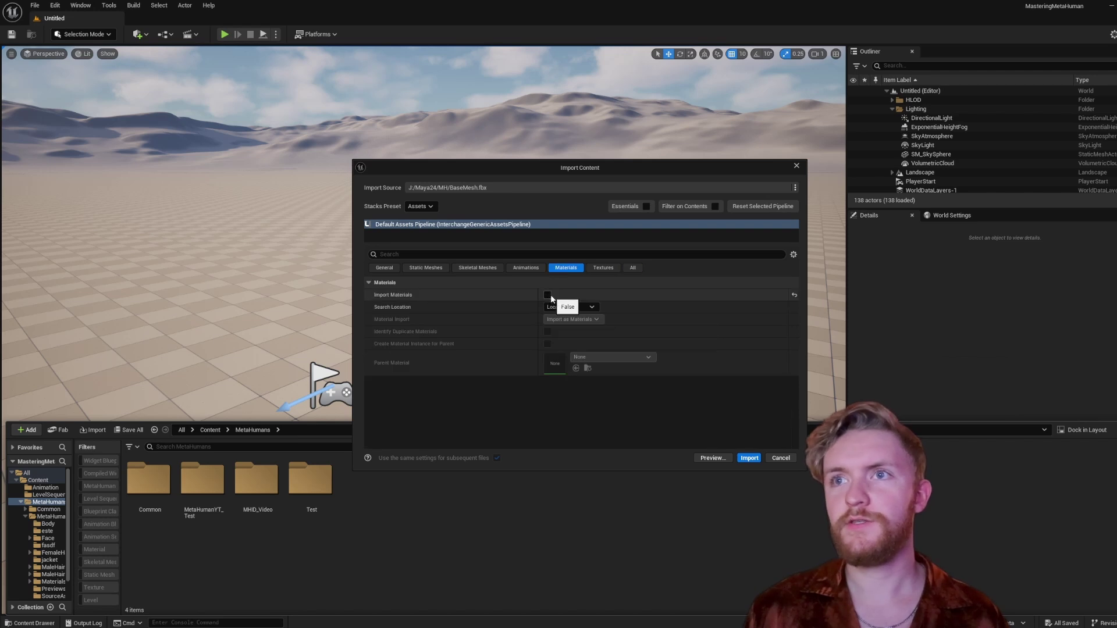
click(488, 266)
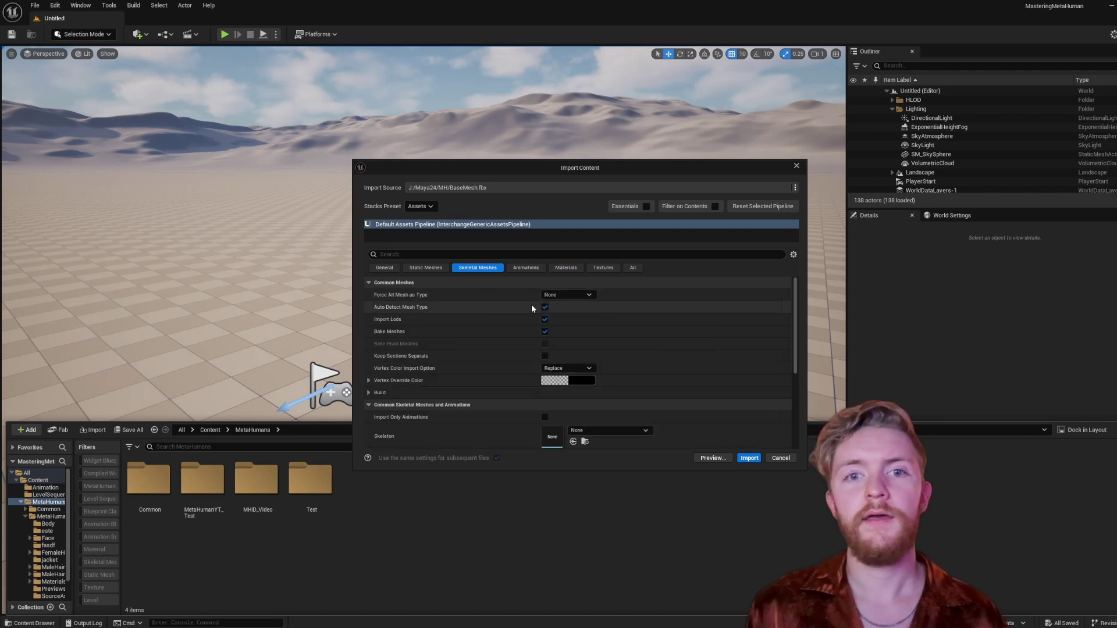
click(528, 269)
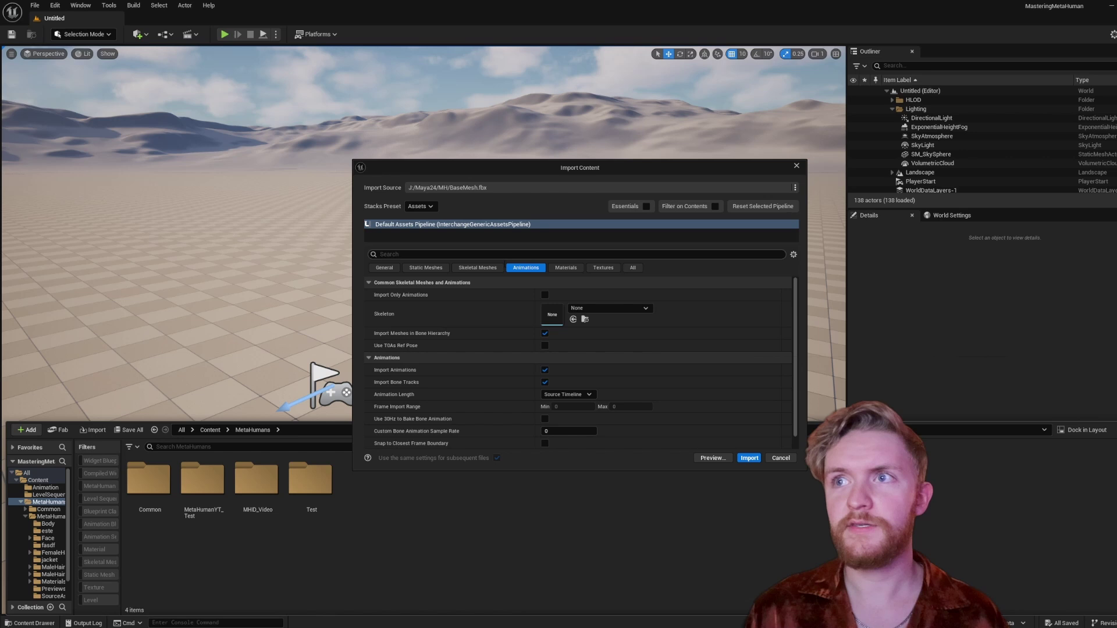
click(749, 459)
Open the imported BaseMesh static mesh and inspect the head from the front
double_click(373, 487)
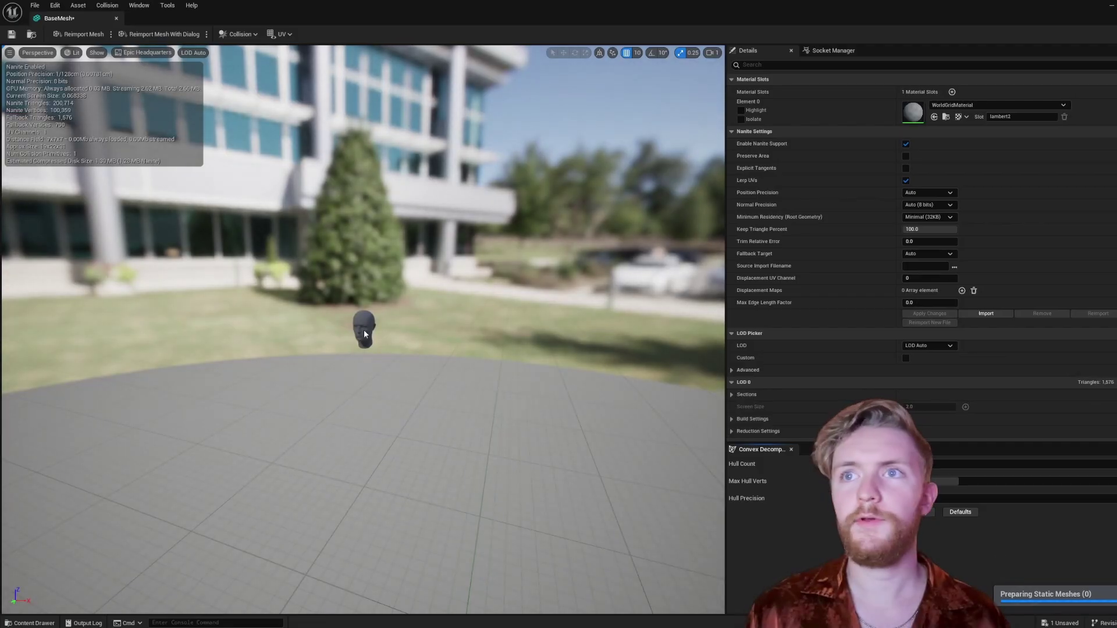
right_drag(364, 330, 349, 277)
key(a)
key(w)
scroll(401, 347, down, 2)
key(s)
Create a MetaHuman Identity asset named MHID_BaseMesh in the MetaHumans folder
key(ctrl+space)
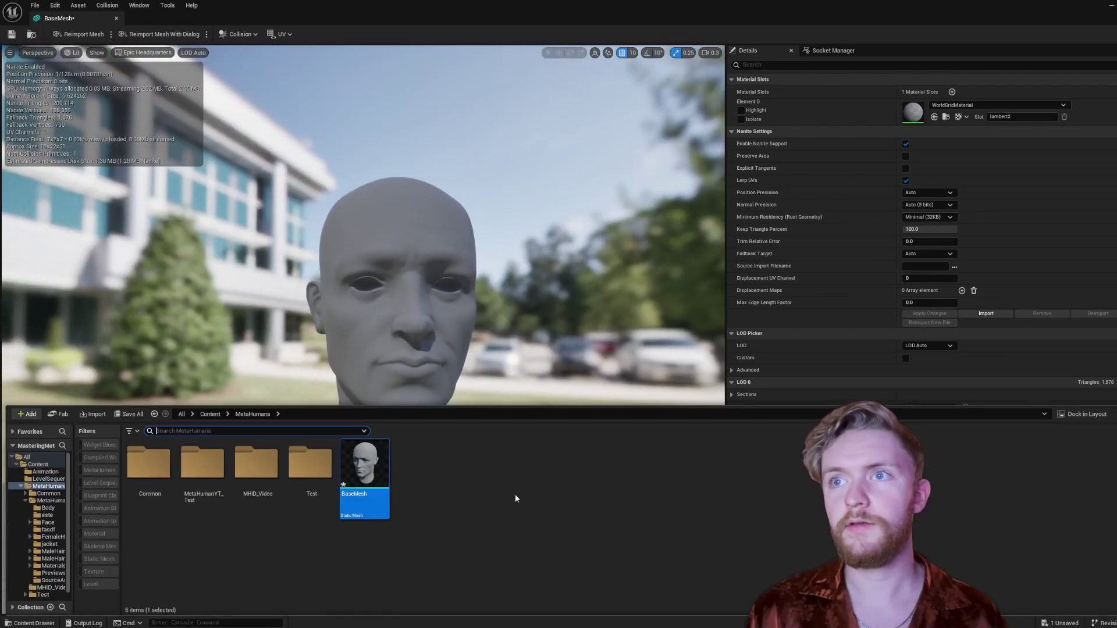
click(462, 484)
right_click(424, 465)
mouse_move(463, 388)
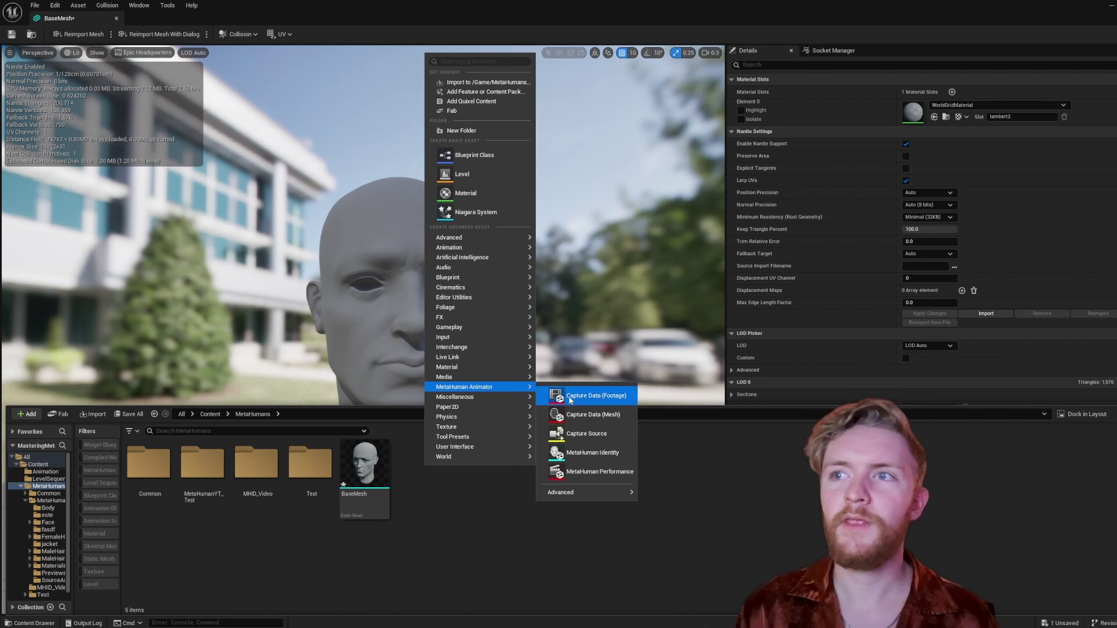
click(586, 457)
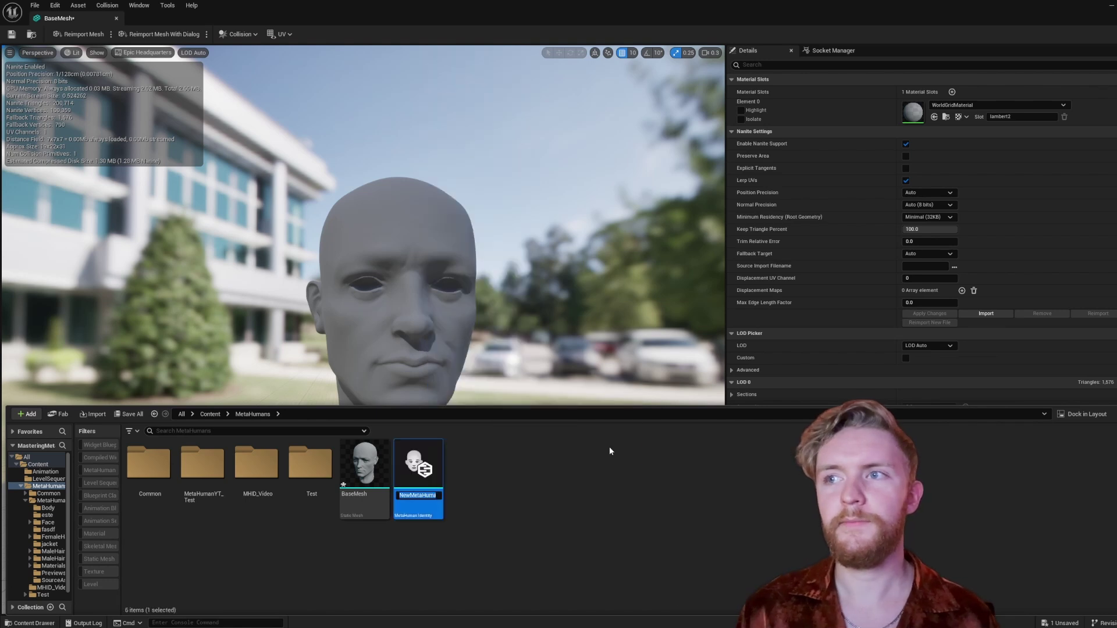
text(MHID)
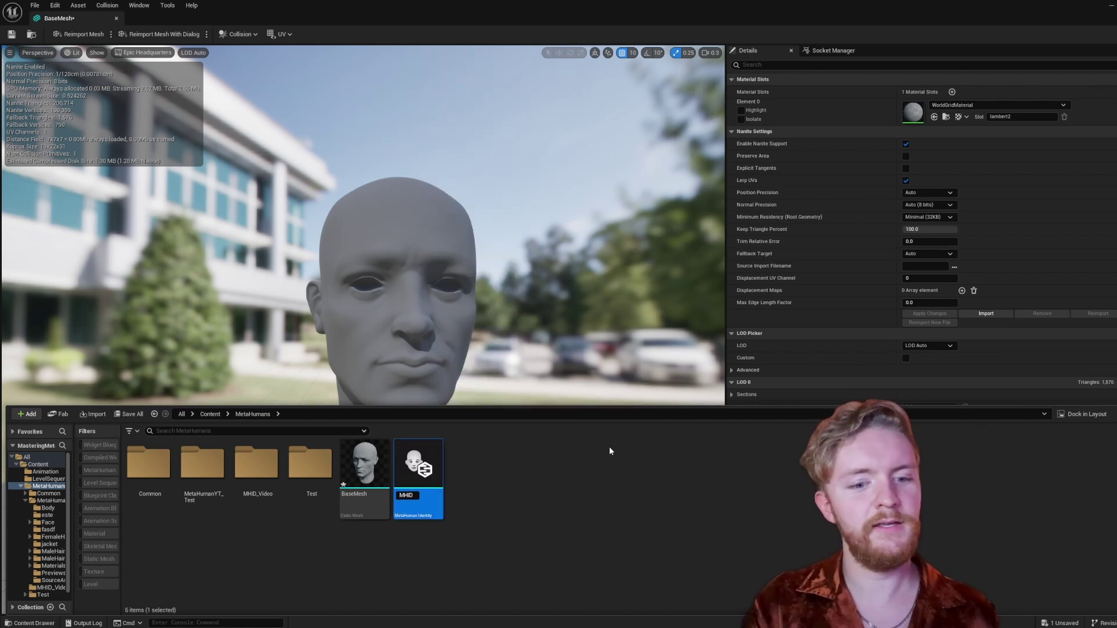
text(_BaseMesh)
key(Return)
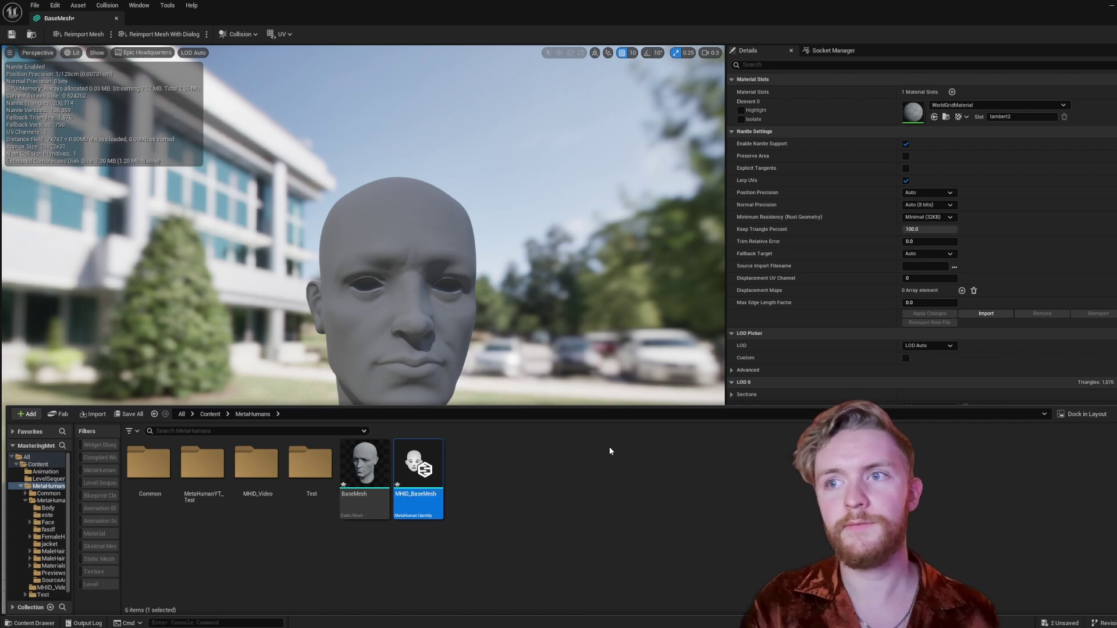
Open MHID_BaseMesh and create its components from the BaseMesh static mesh
click(529, 475)
double_click(417, 468)
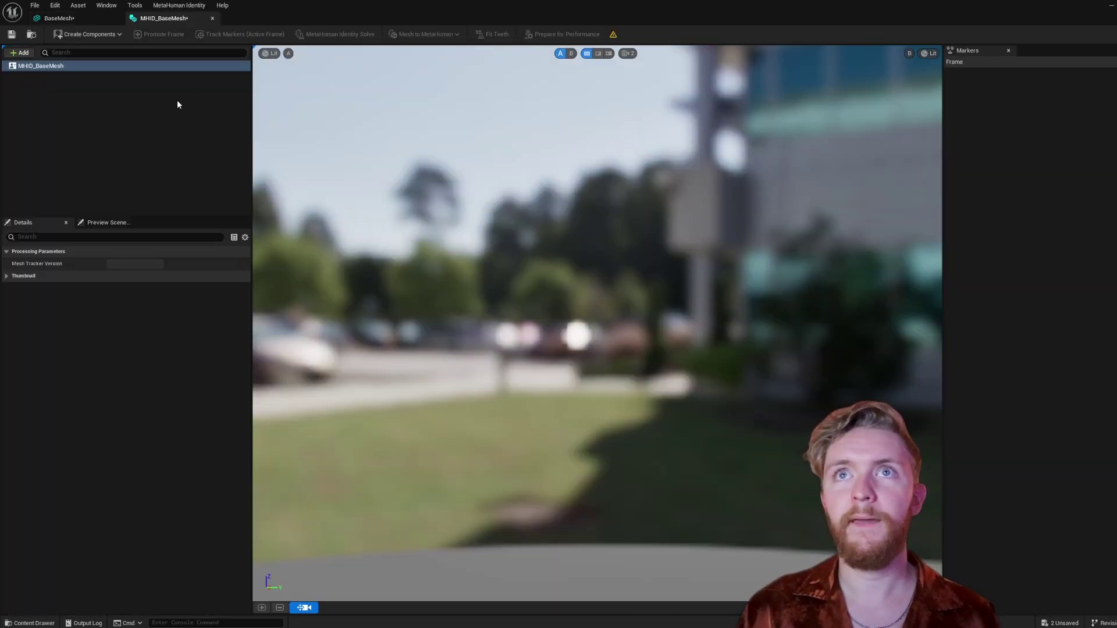
click(181, 6)
mouse_move(198, 40)
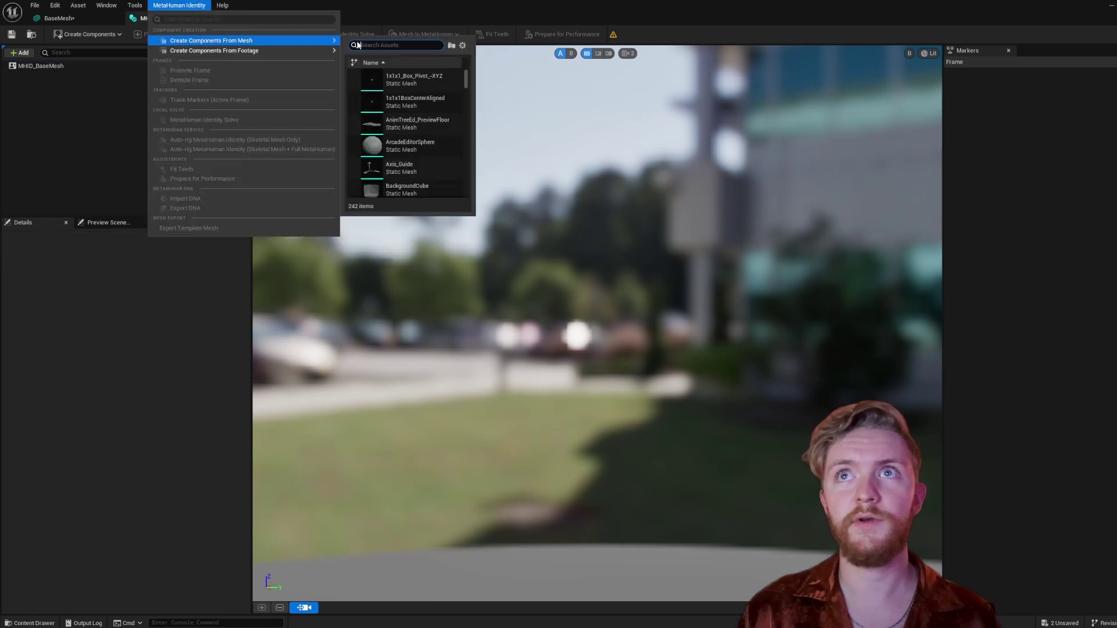
text(basemes)
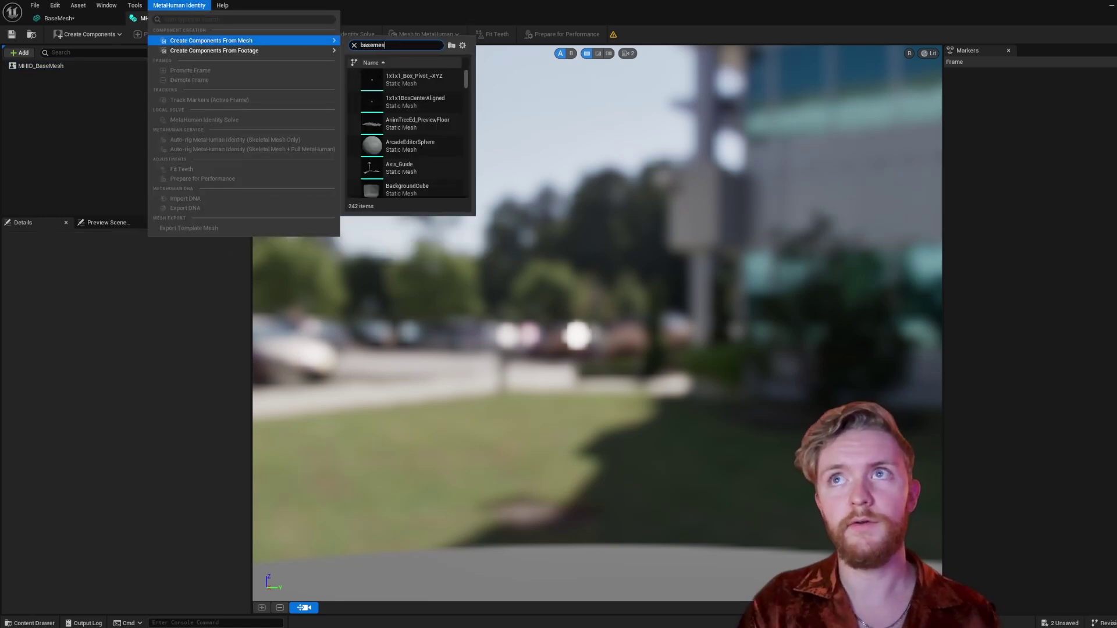
text(h)
click(402, 87)
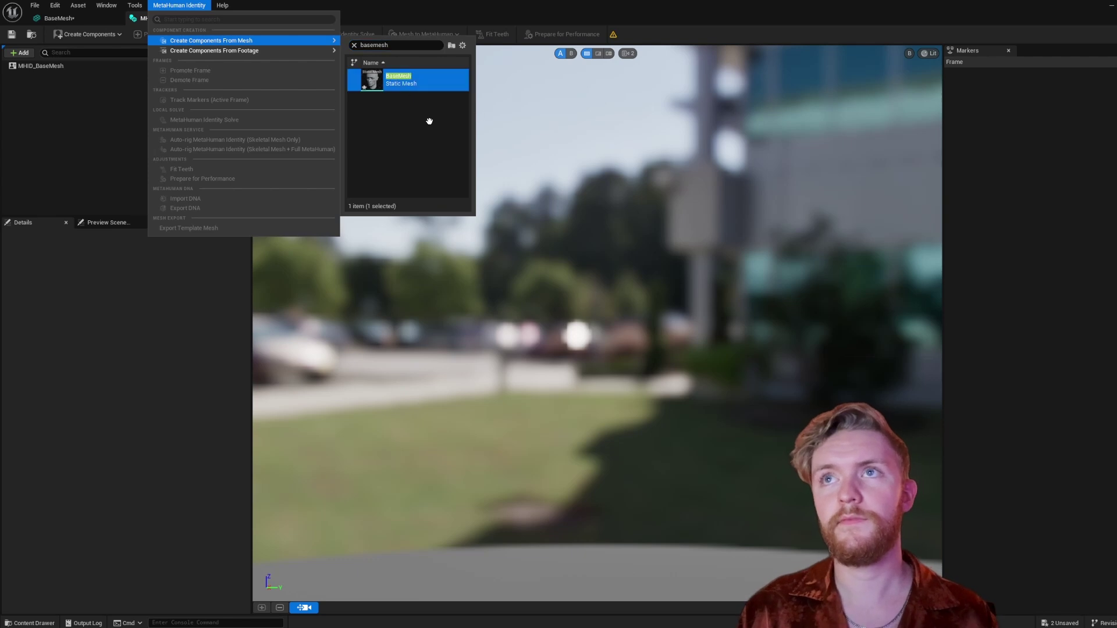
double_click(435, 78)
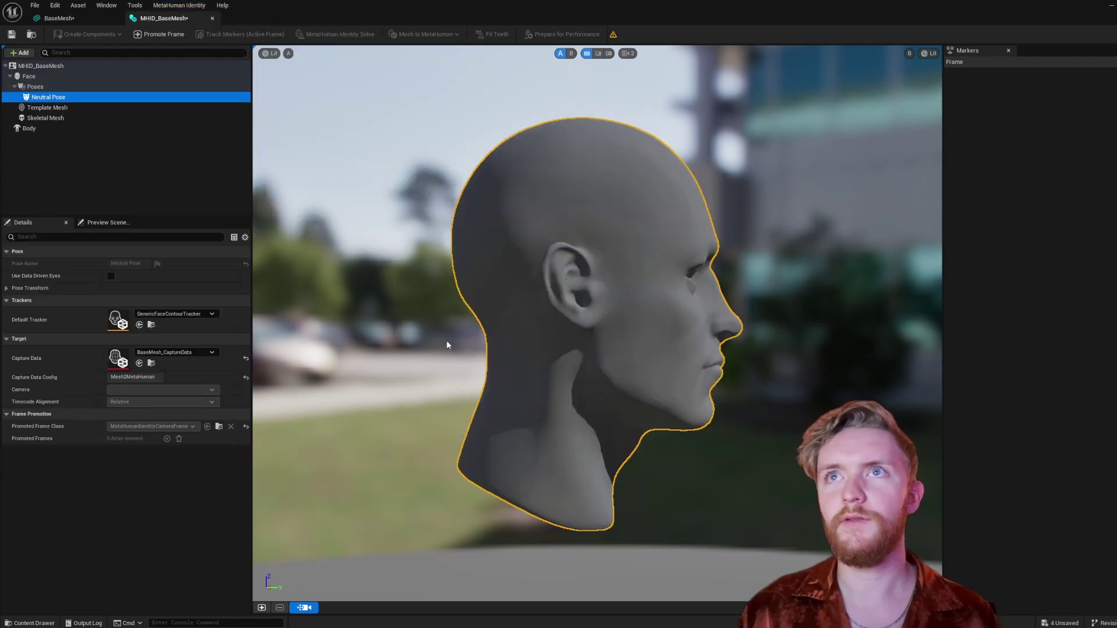
Turn the head to face the camera and set the viewport's horizontal field of view to 8
right_drag(444, 344, 221, 331)
key(d)
key(w)
drag(609, 346, 612, 347)
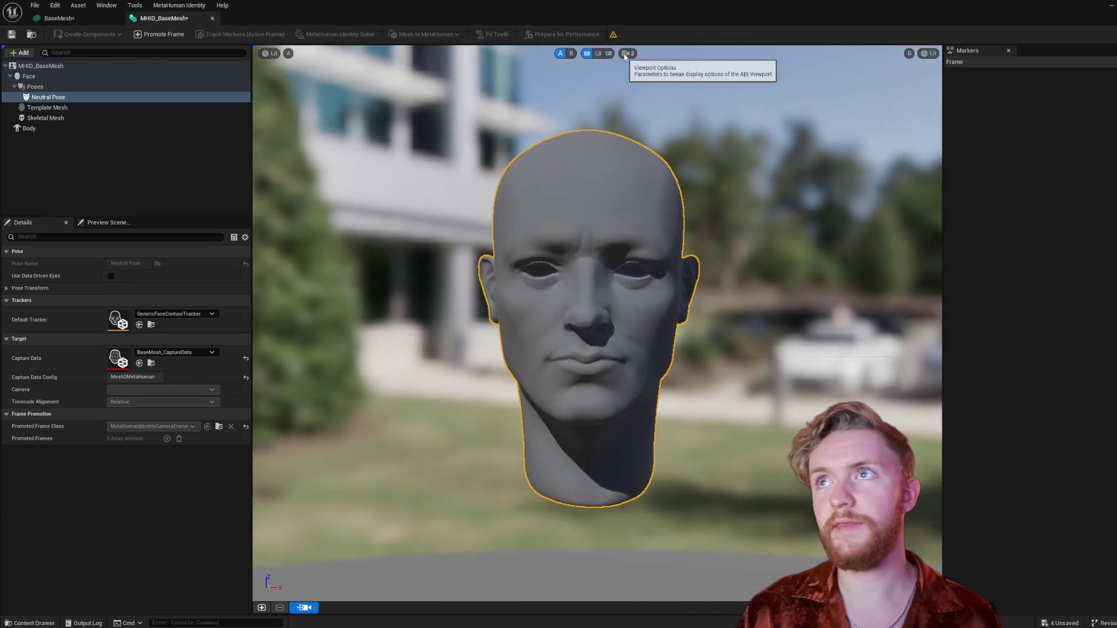
click(628, 53)
click(642, 135)
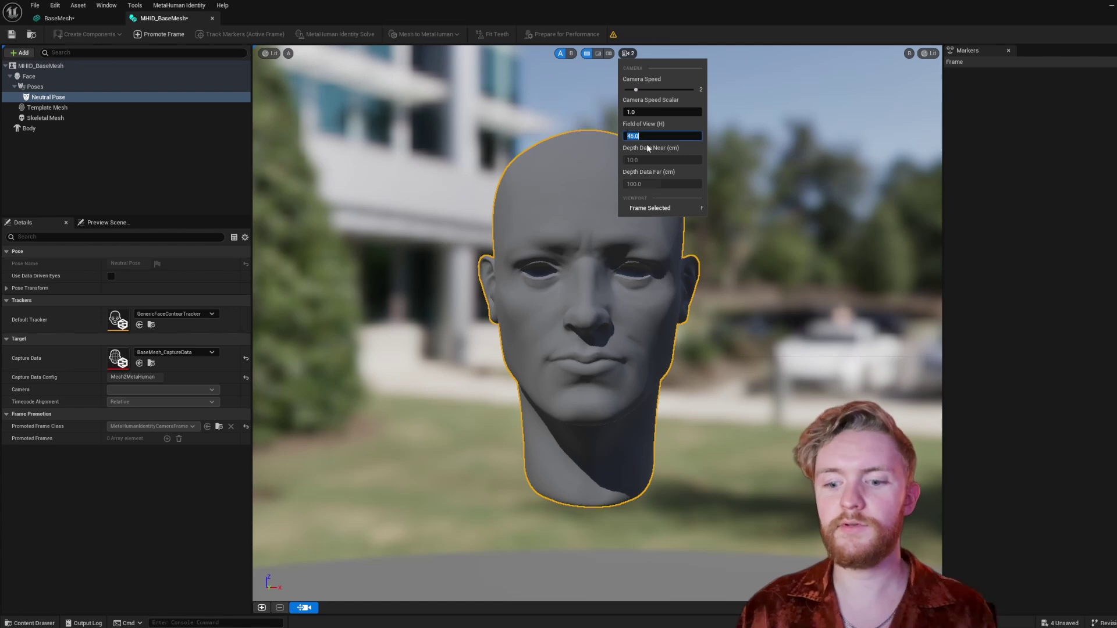
text(8)
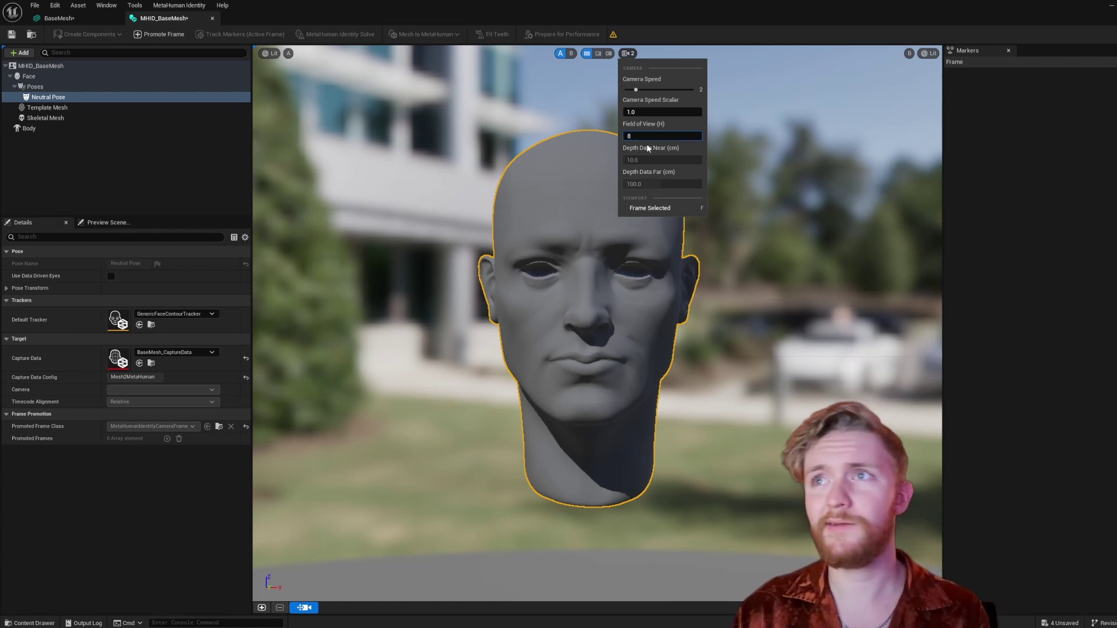
key(Return)
Frame the whole head straight from the front and promote that frame as the front view
right_drag(610, 302, 614, 300)
key(s)
key(f)
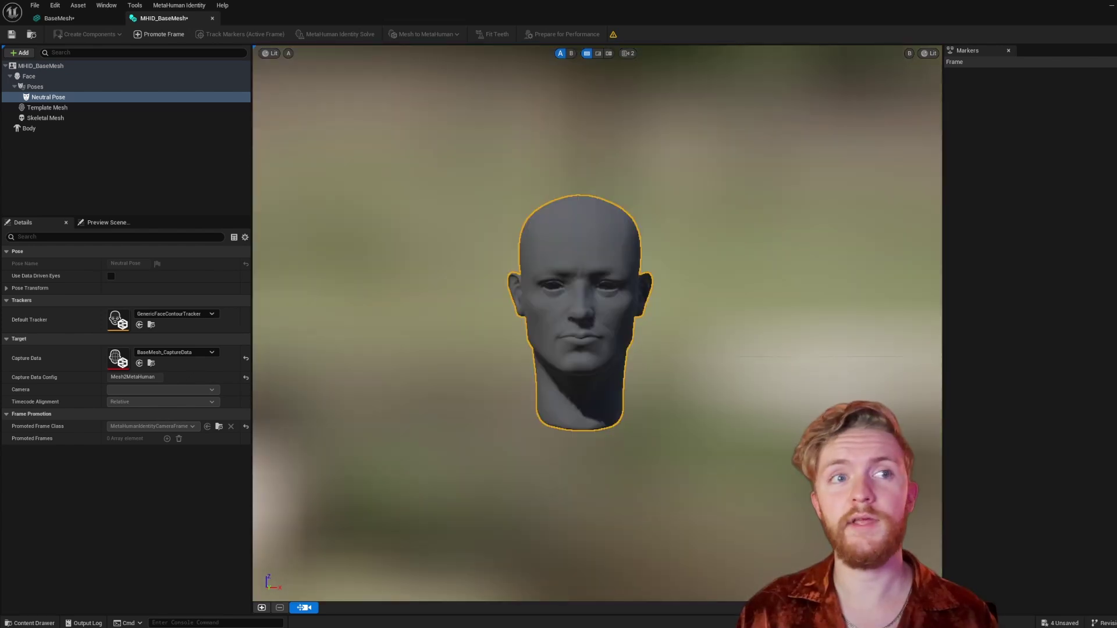
scroll(581, 314, up, 6)
scroll(581, 314, down, 12)
scroll(589, 318, up, 4)
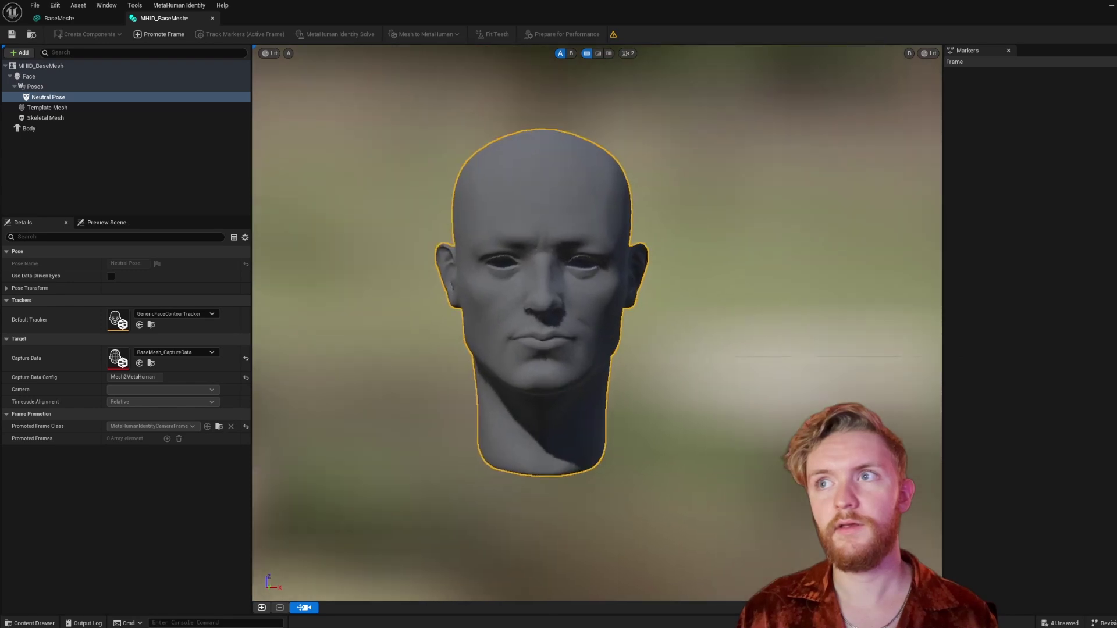
right_drag(588, 317, 573, 291)
middle_drag(567, 335, 651, 299)
right_drag(597, 323, 599, 346)
scroll(598, 323, up, 3)
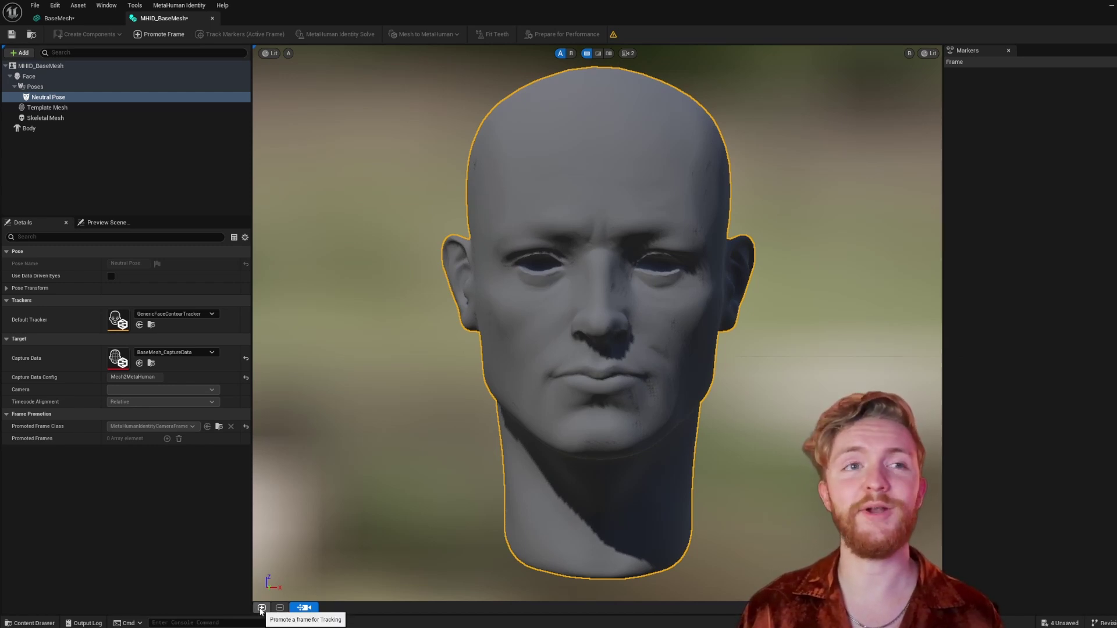
click(261, 608)
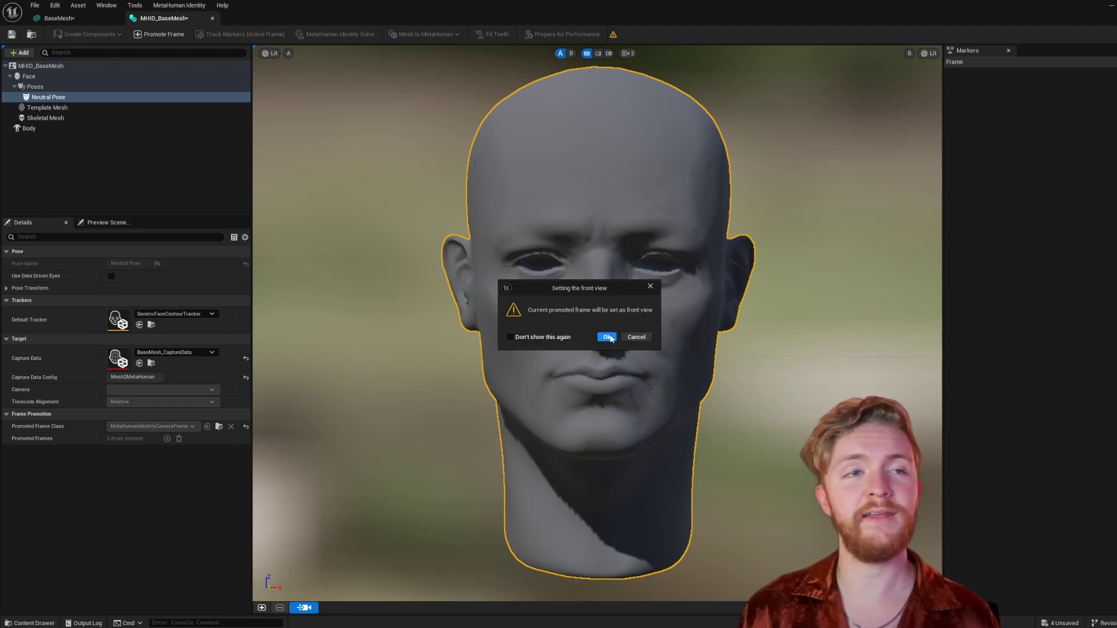
click(609, 337)
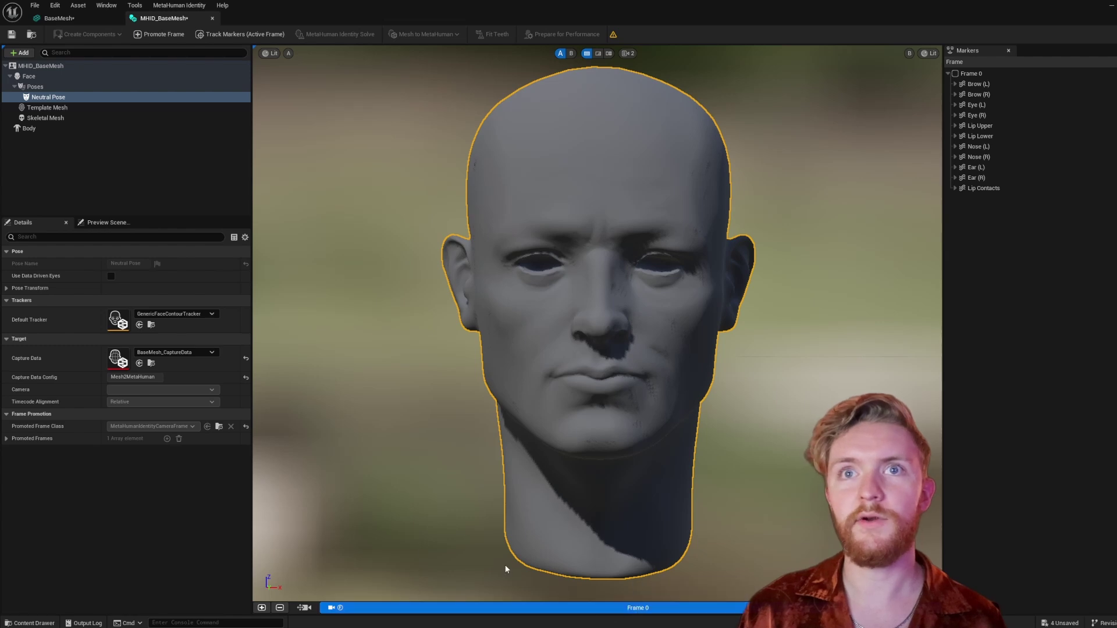
Orbit to check the head from the side, return to the front view, and track the markers for Frame 0
right_drag(488, 462, 931, 453)
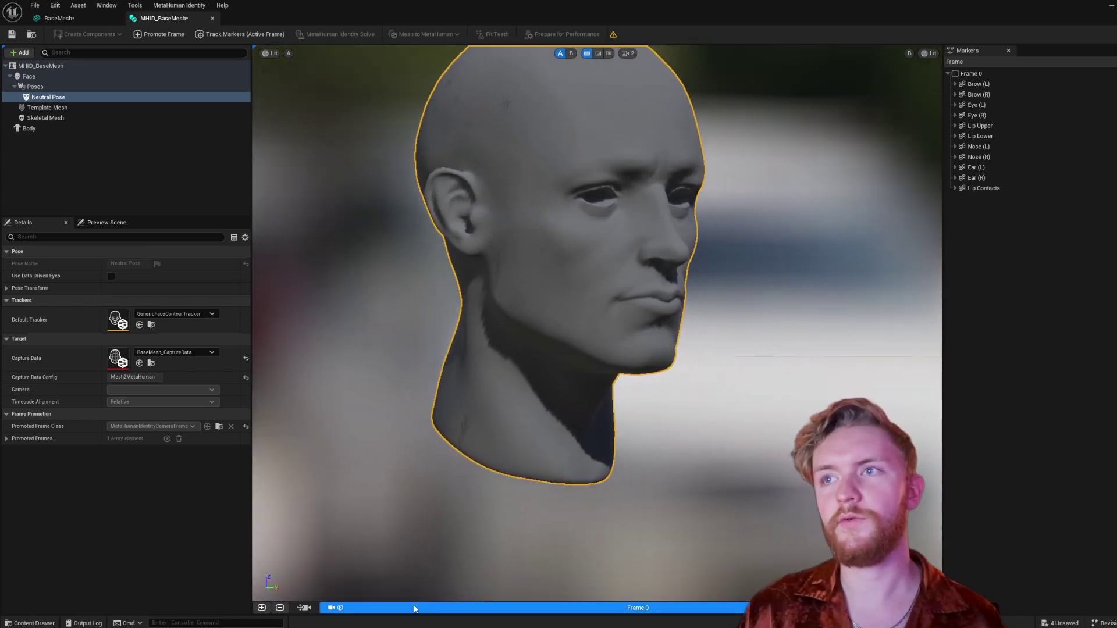
click(299, 607)
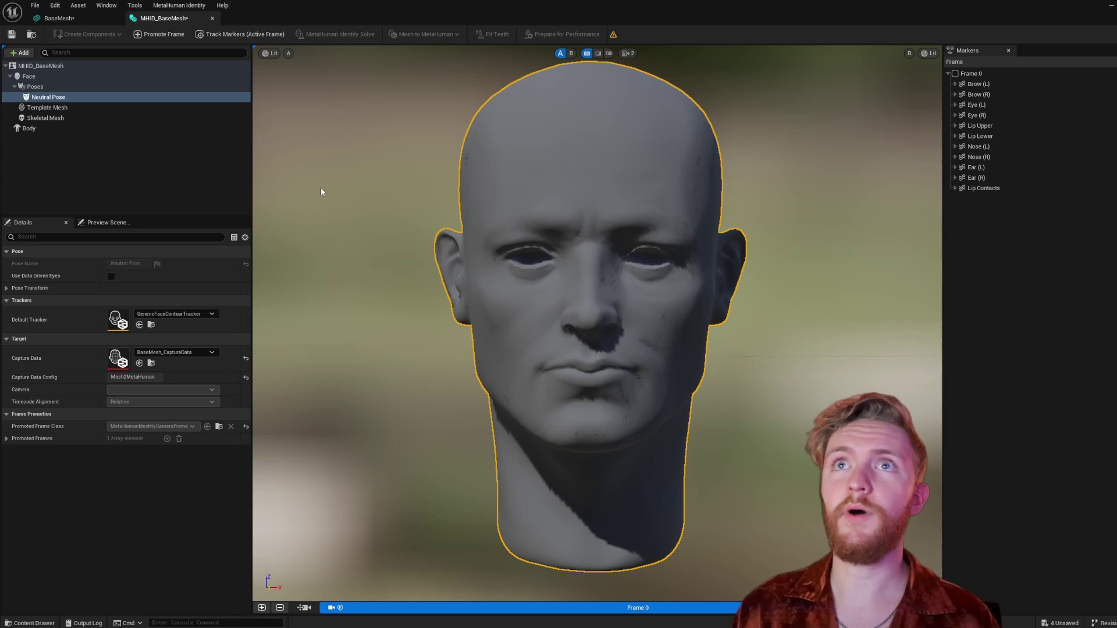
click(231, 35)
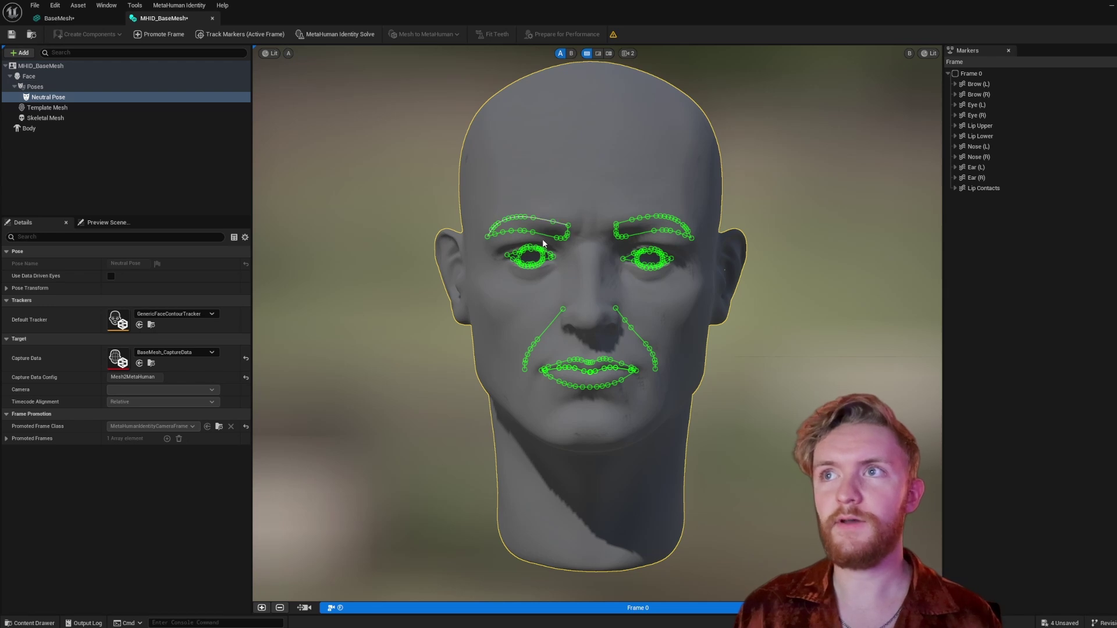
Adjust the tracked eyelid points near the inner corner of the head's right eye to follow the eyelid outline
mouse_move(715, 381)
middle_down()
mouse_move(653, 375)
mouse_move(779, 423)
mouse_move(707, 363)
mouse_move(703, 425)
mouse_move(720, 399)
middle_up()
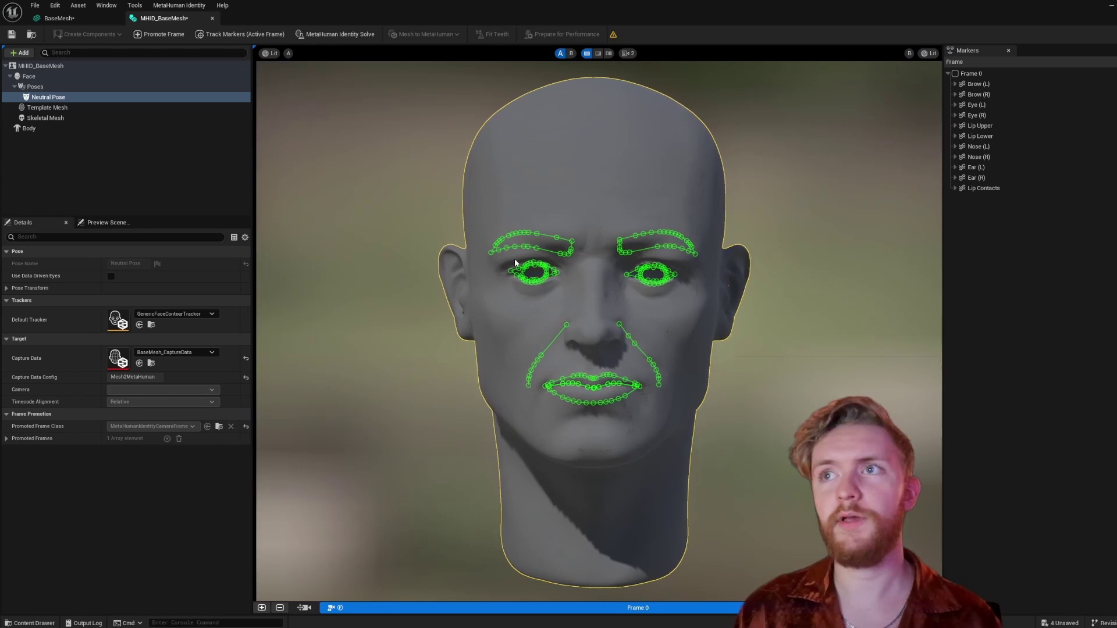
scroll(515, 263, up, 10)
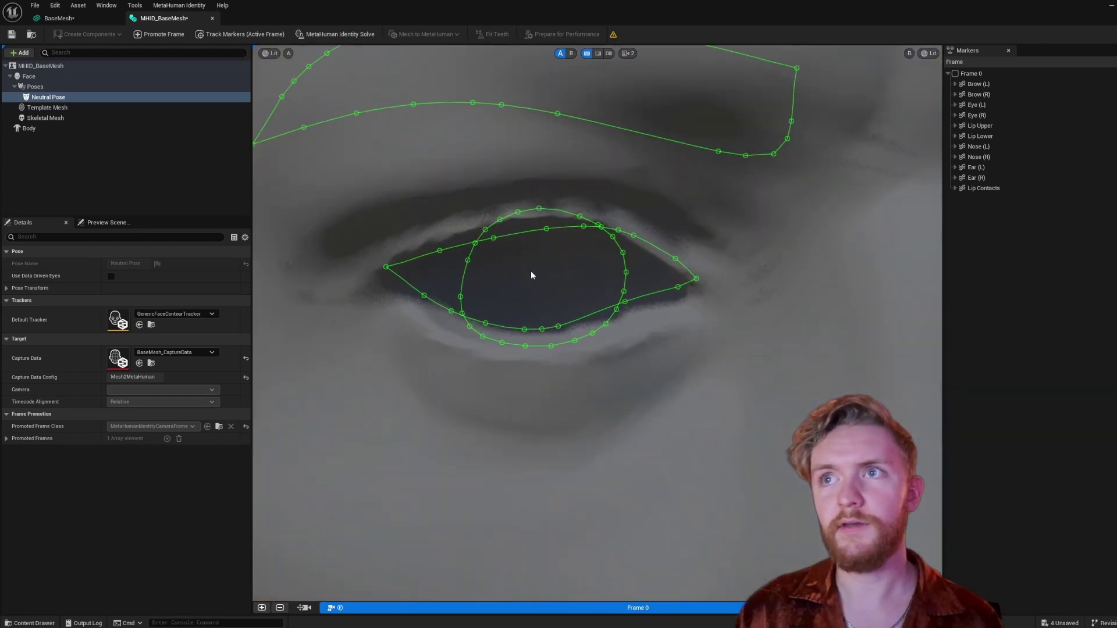
scroll(531, 277, up, 2)
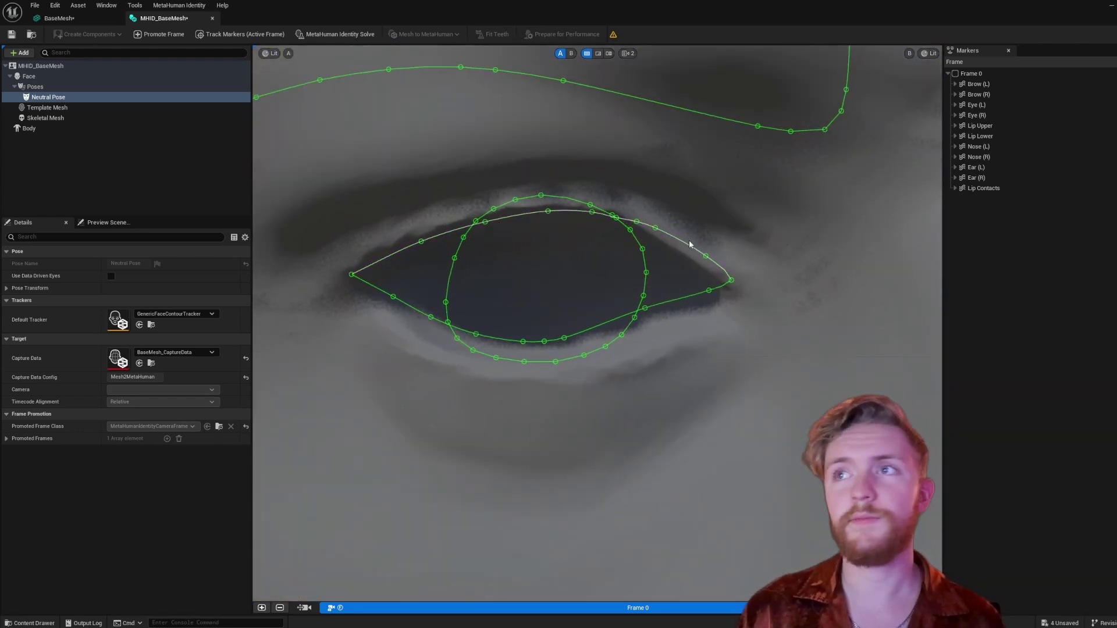
drag(656, 229, 634, 226)
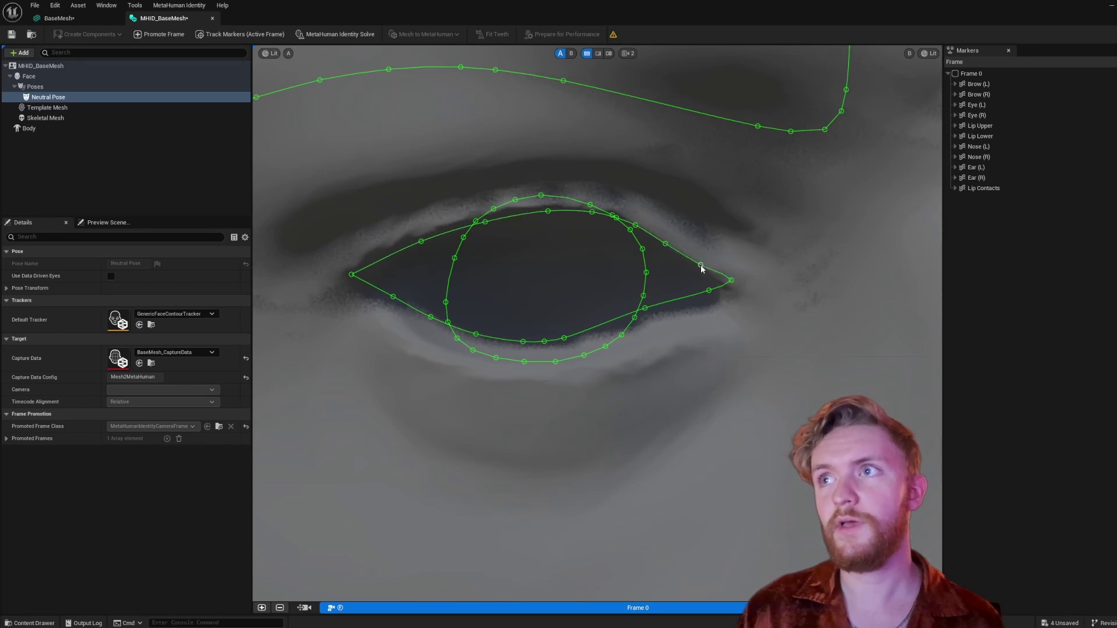
drag(732, 288, 705, 306)
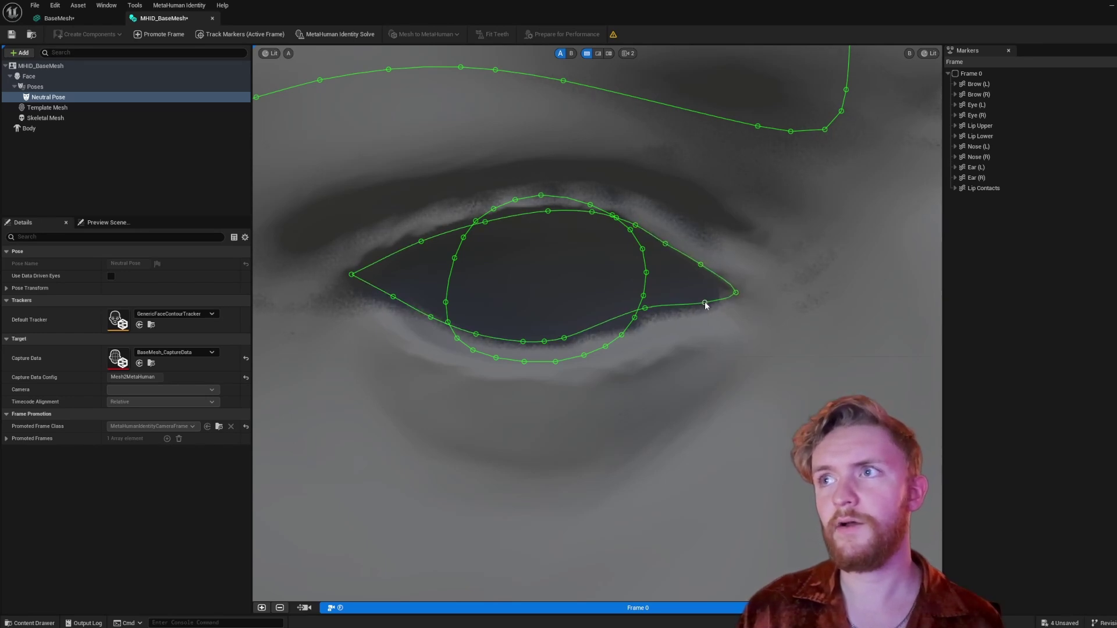
click(638, 318)
Adjust the tracked eyelid points near the inner corner of the head's left eye to fit the eyelid edges
scroll(693, 304, down, 6)
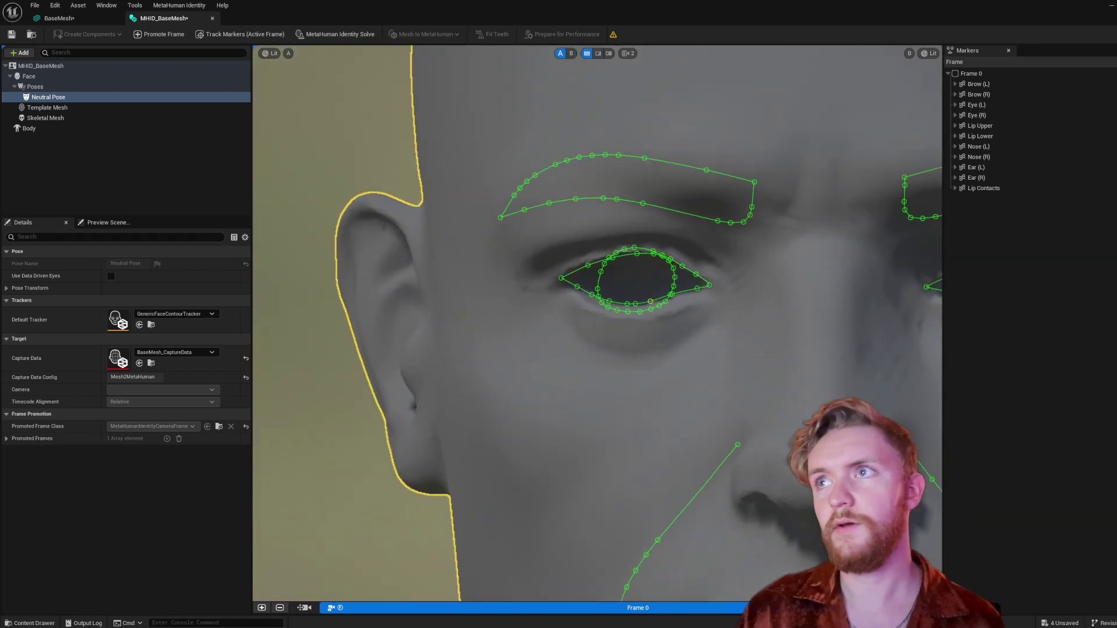
middle_drag(654, 315, 314, 311)
scroll(663, 280, up, 5)
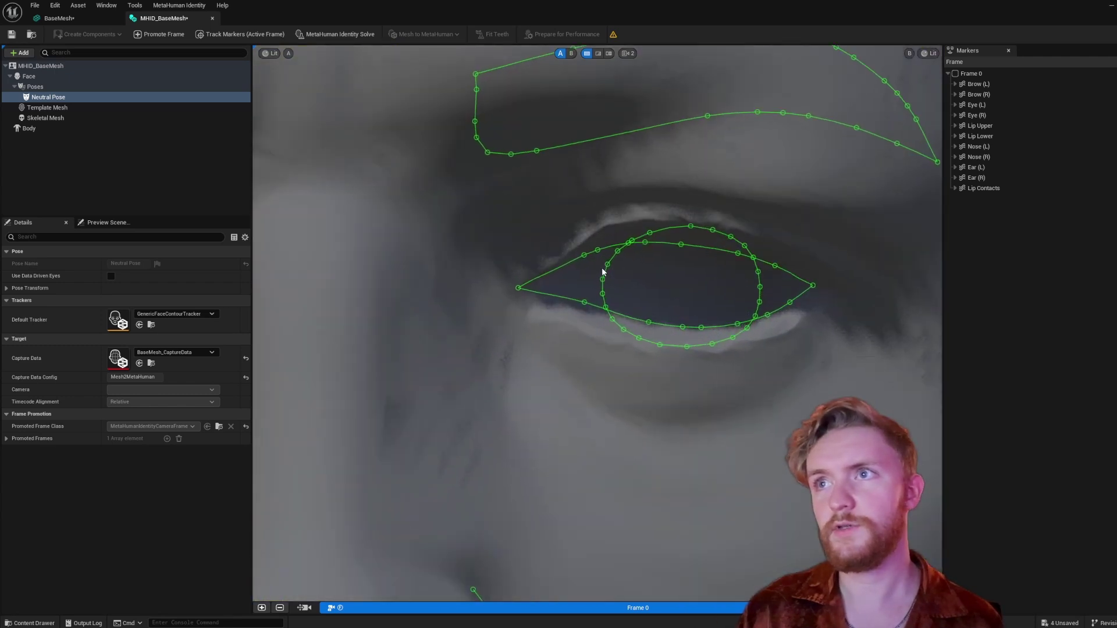
scroll(585, 291, up, 1)
drag(582, 333, 573, 334)
drag(582, 250, 582, 244)
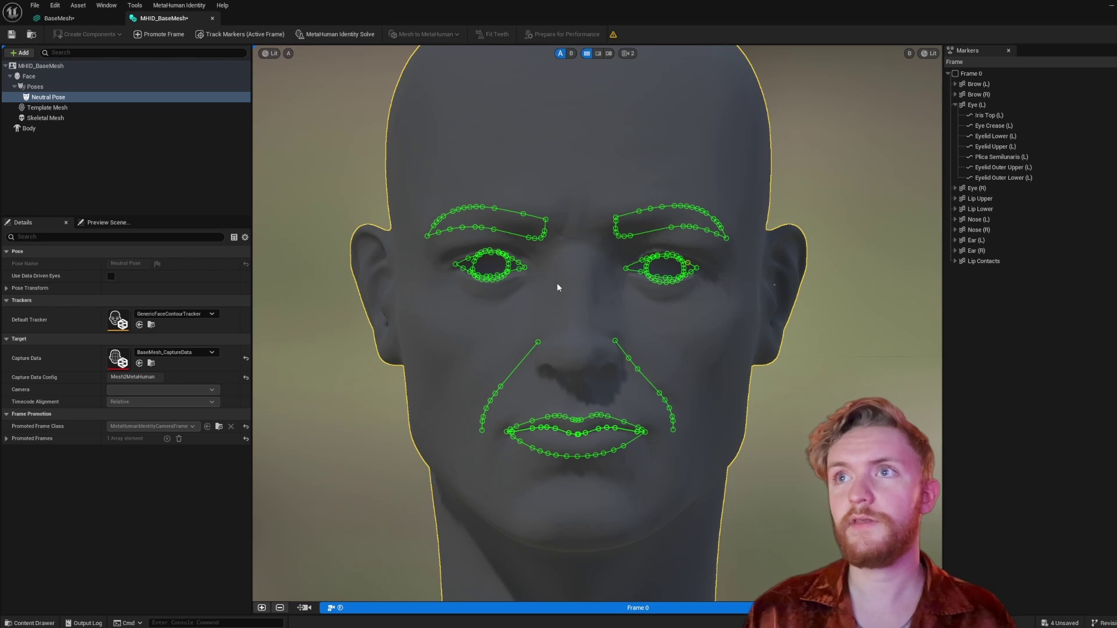
Check the markers across the whole face and run MetaHuman Identity Solve
scroll(557, 287, down, 5)
scroll(567, 317, up, 3)
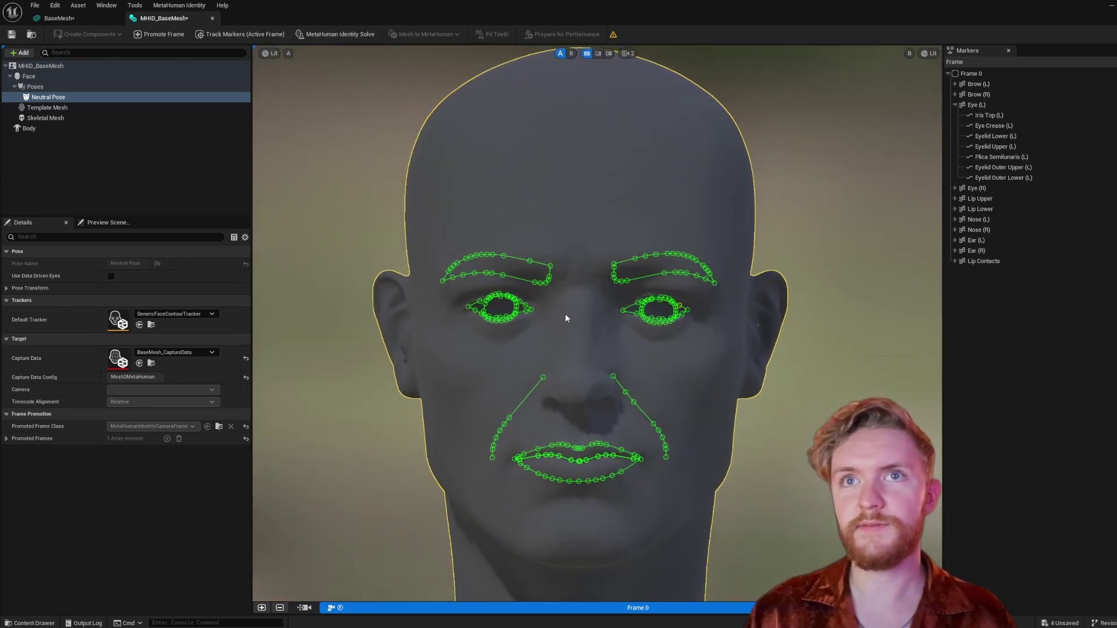
scroll(566, 317, up, 1)
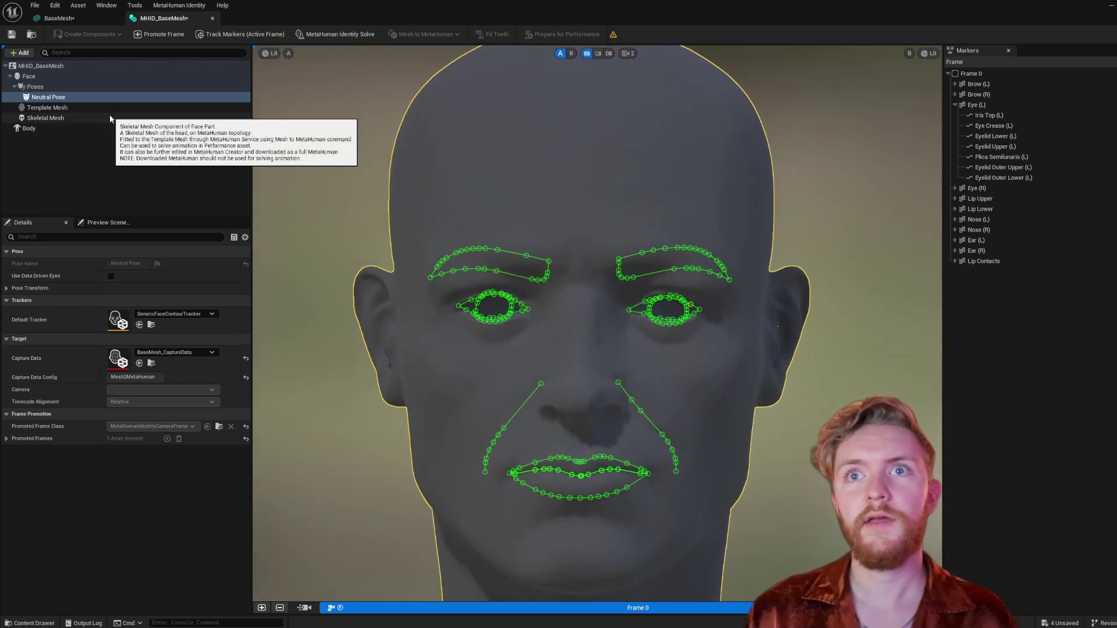
click(347, 35)
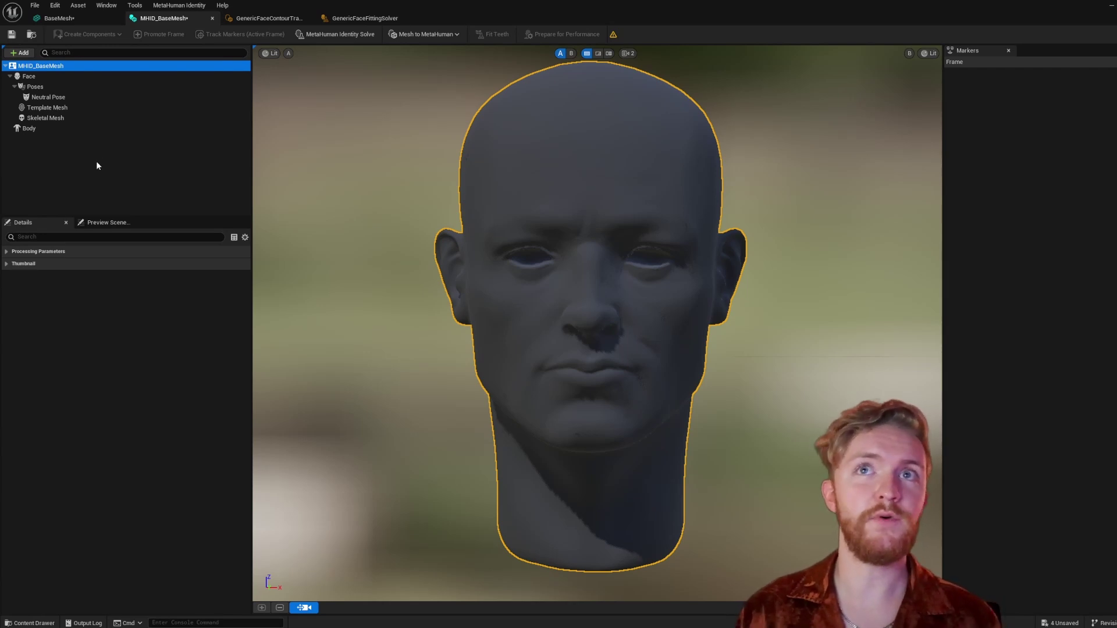
Examine the identity's Face, Poses and Neutral Pose components and their properties
click(58, 75)
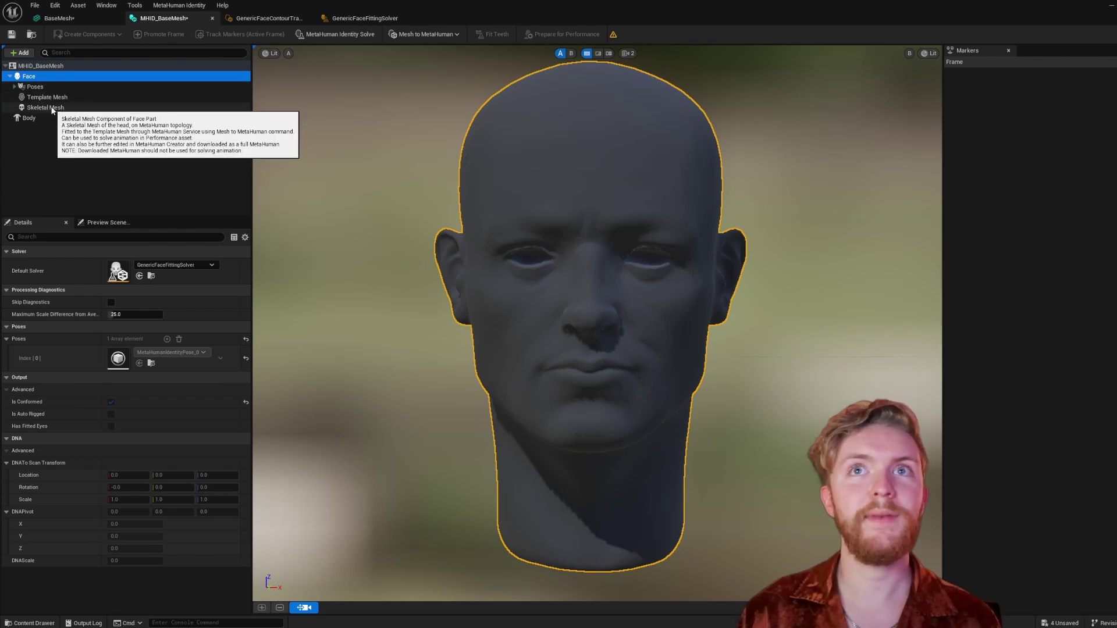
click(15, 86)
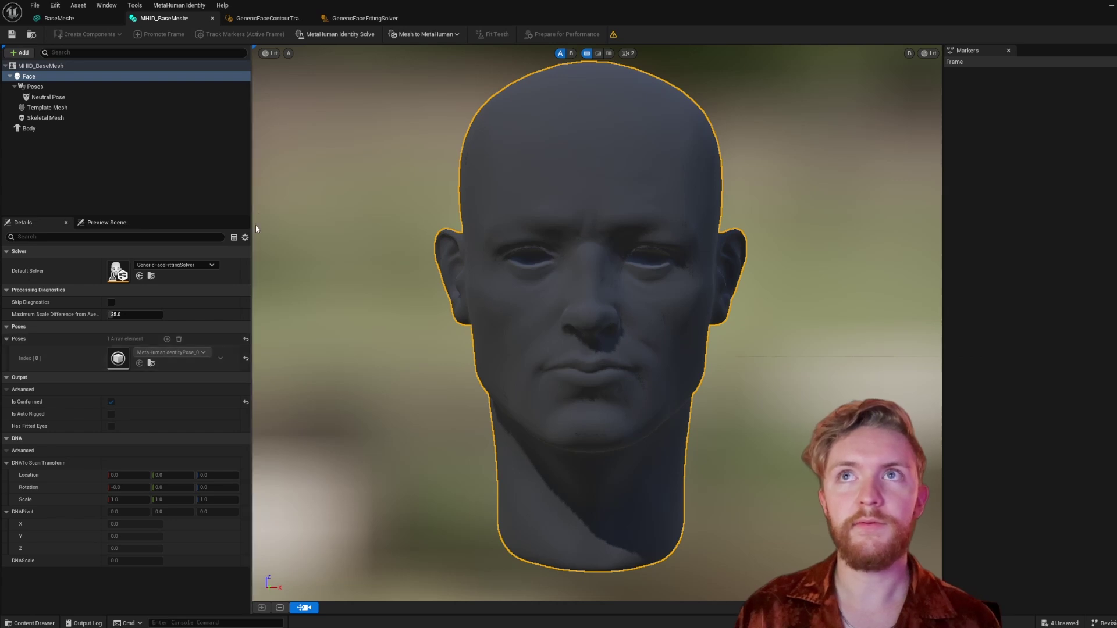
click(46, 88)
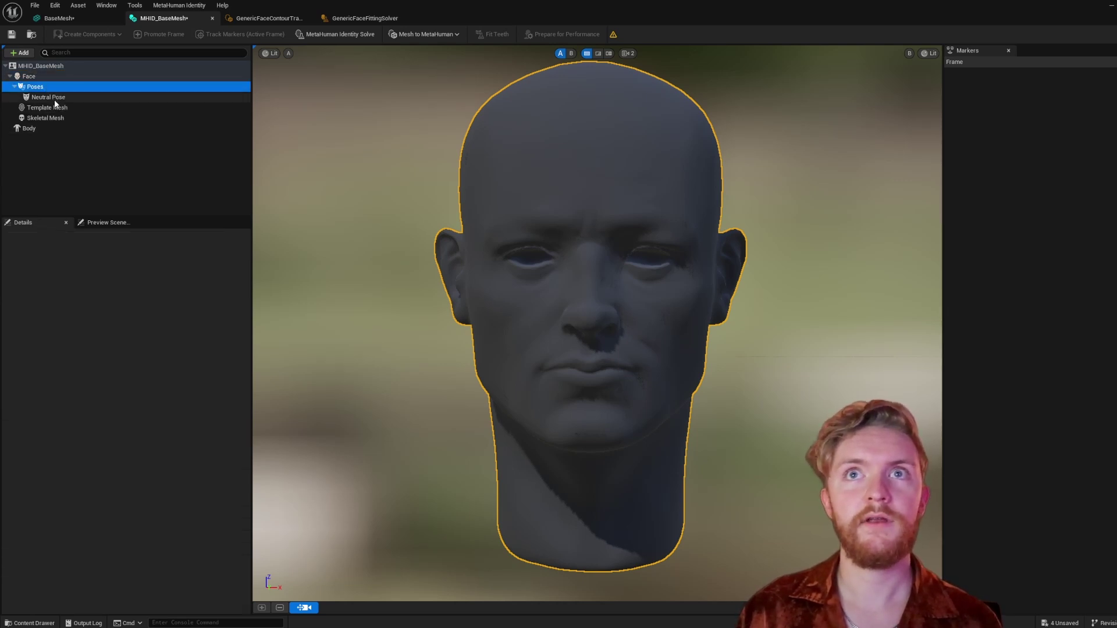
click(55, 100)
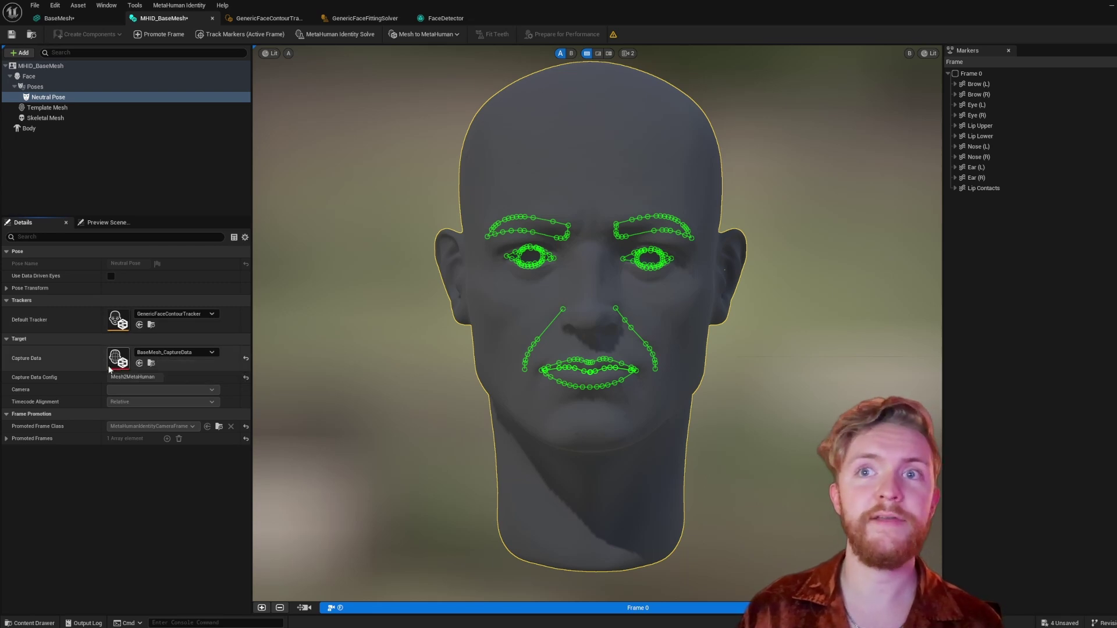
Select the Template Mesh and display it in view A in place of the current pose
click(83, 108)
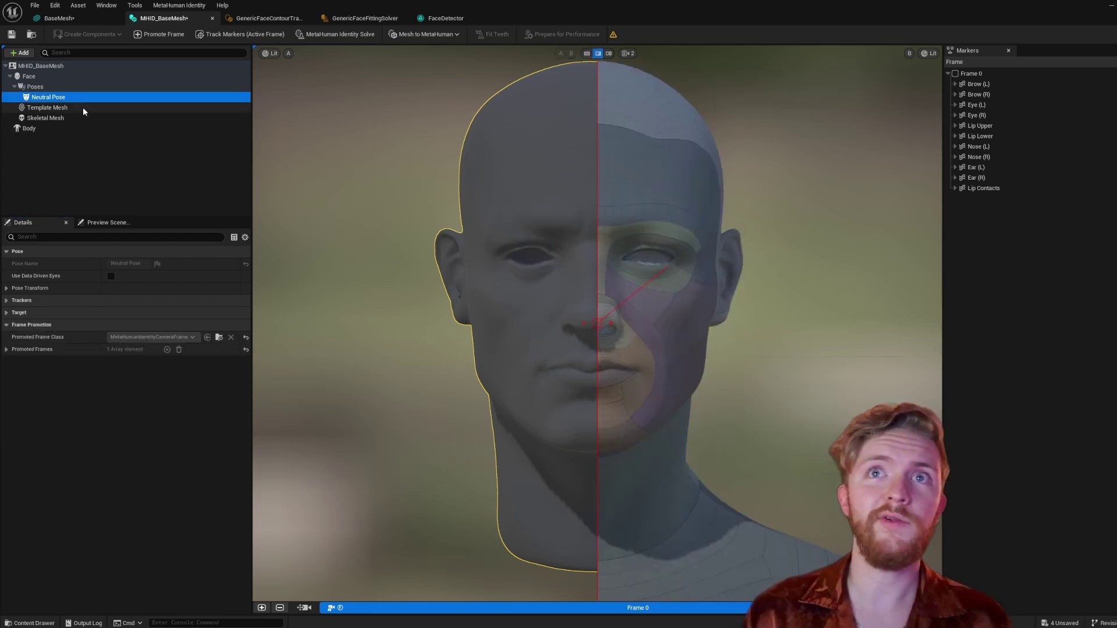
click(289, 53)
click(322, 89)
click(288, 53)
click(320, 79)
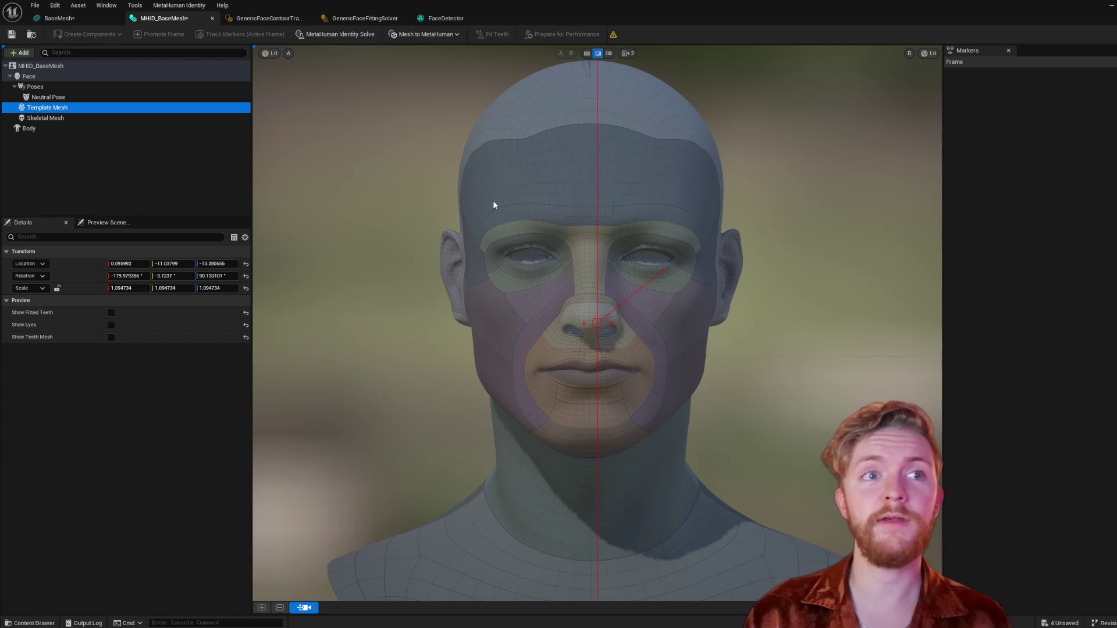
Return view A to the current pose, select the Skeletal Mesh component, and compare views A and B in a split view
click(288, 53)
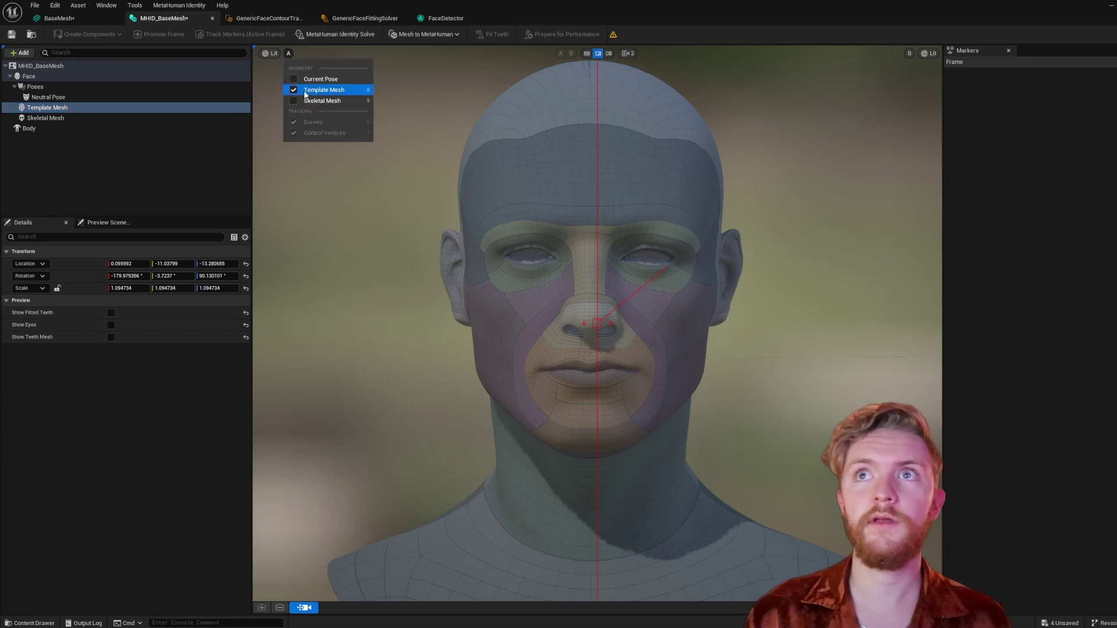
click(66, 117)
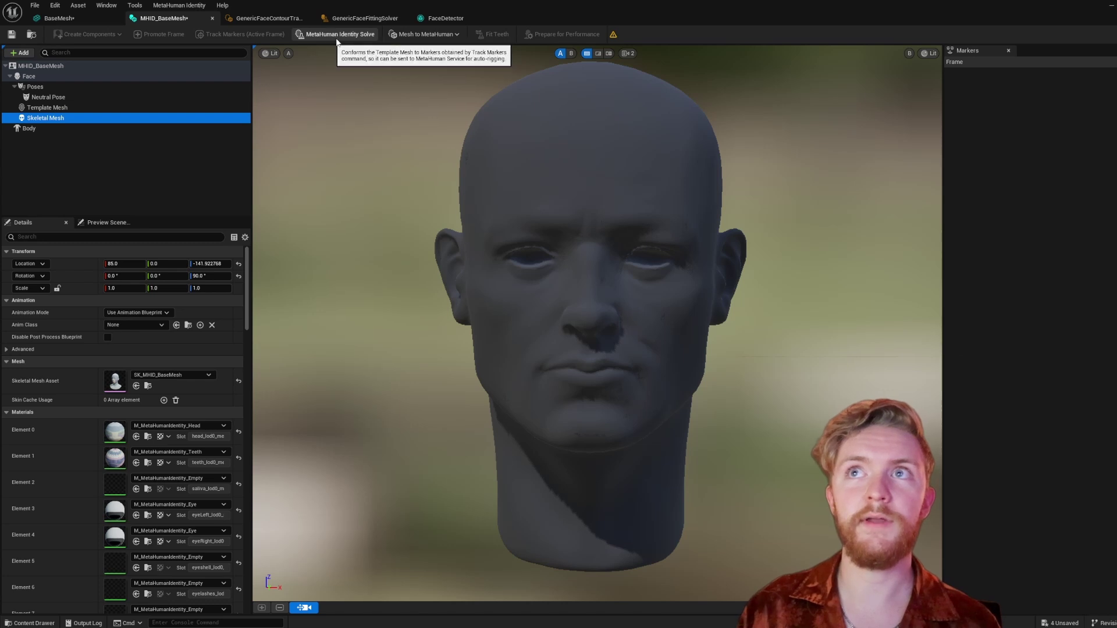
click(598, 53)
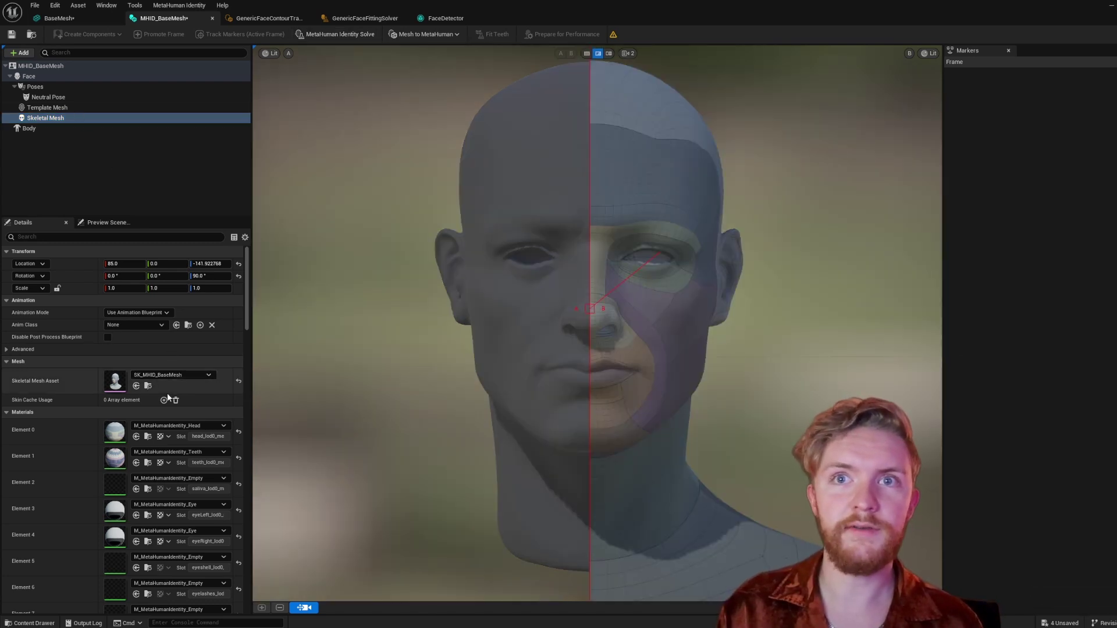
Review the Skeletal Mesh component's mesh asset, material, physics, collision and clothing properties
scroll(100, 411, down, 3)
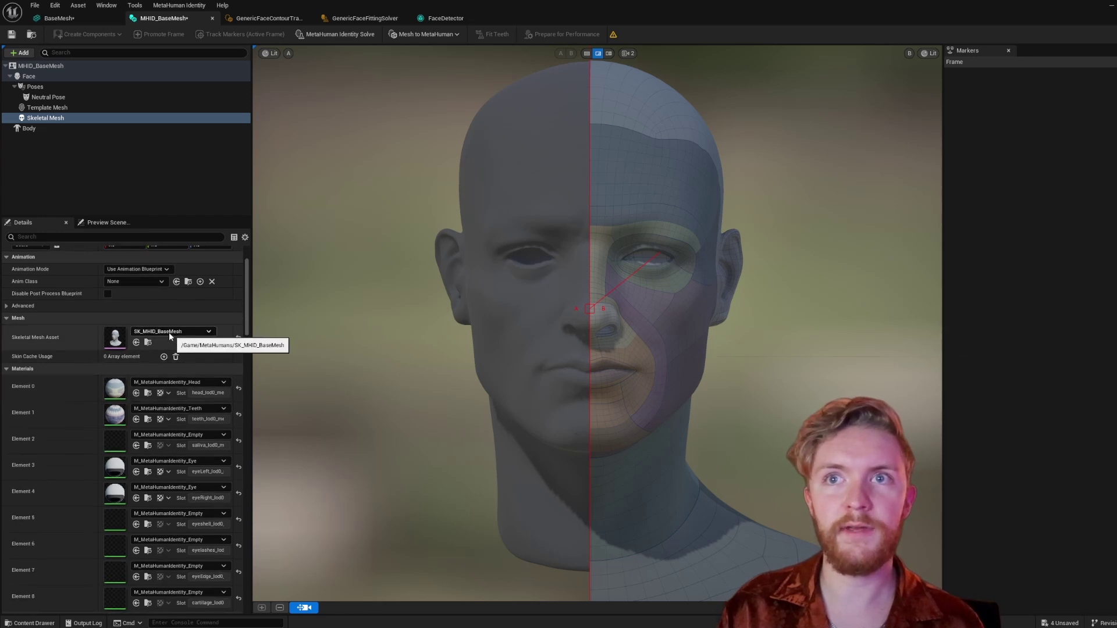
scroll(169, 332, down, 4)
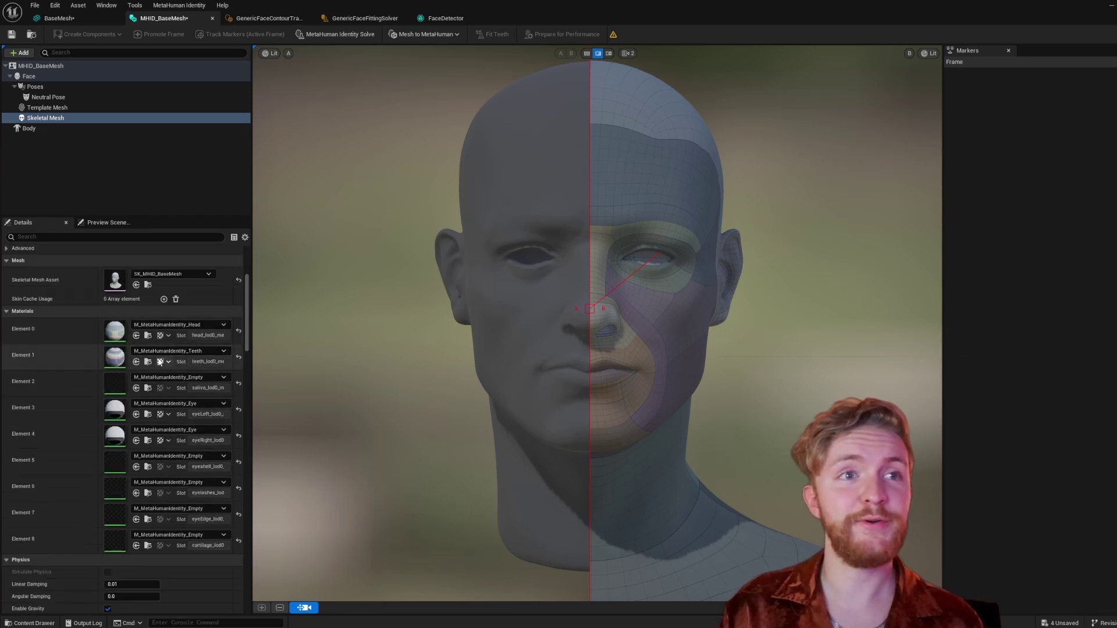
scroll(159, 357, down, 9)
scroll(153, 363, down, 16)
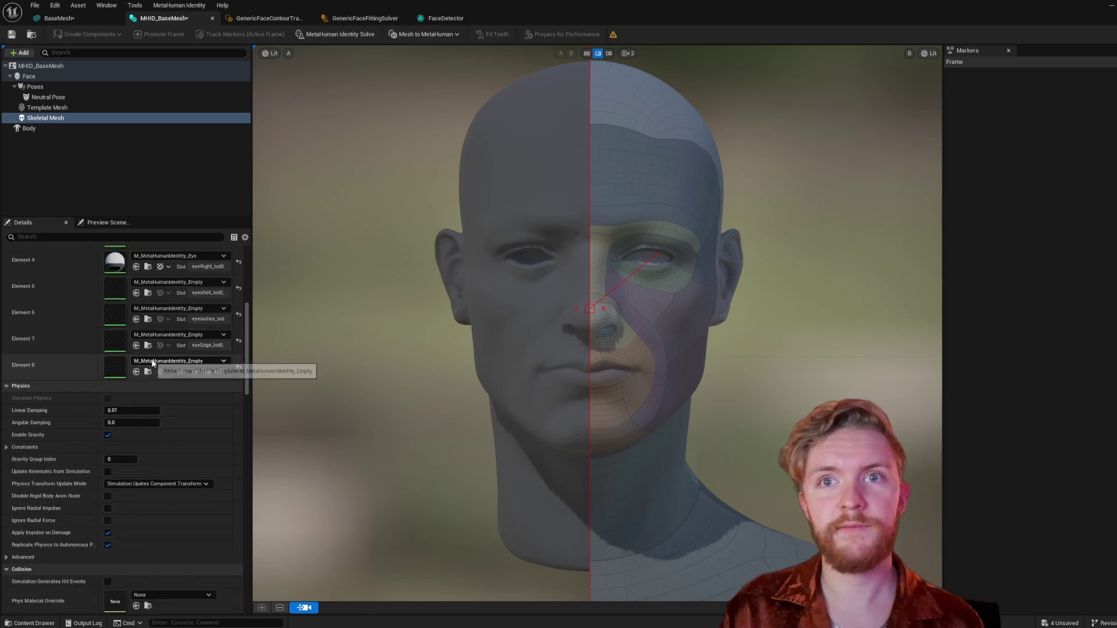
scroll(140, 372, down, 10)
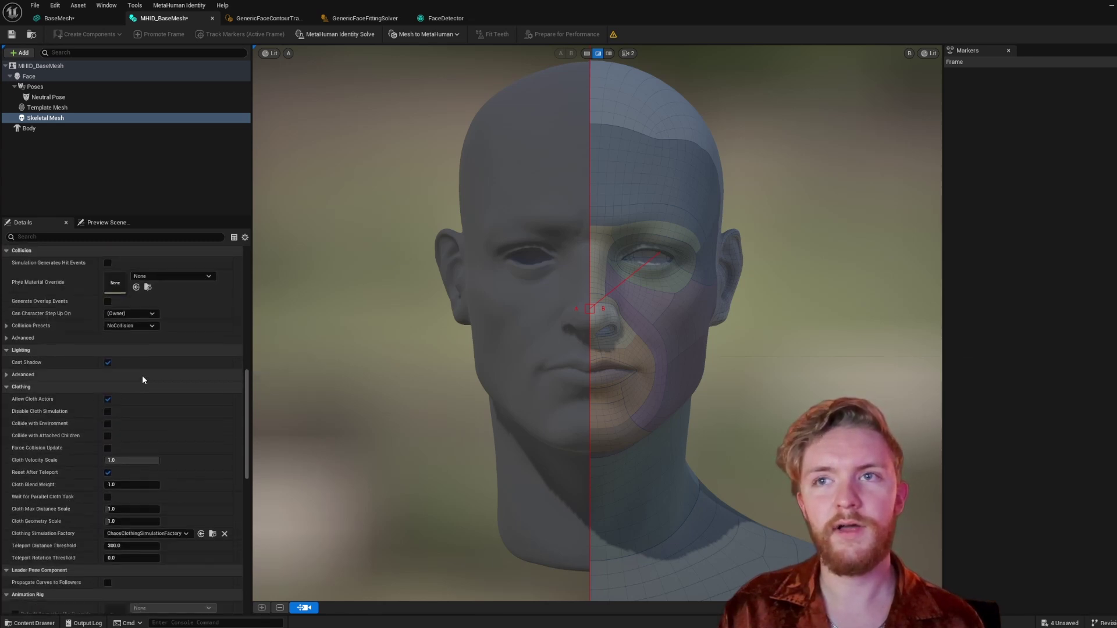
Choose the first body type in the second row for the identity's Body and set its height to the tallest setting
scroll(124, 354, up, 16)
click(39, 128)
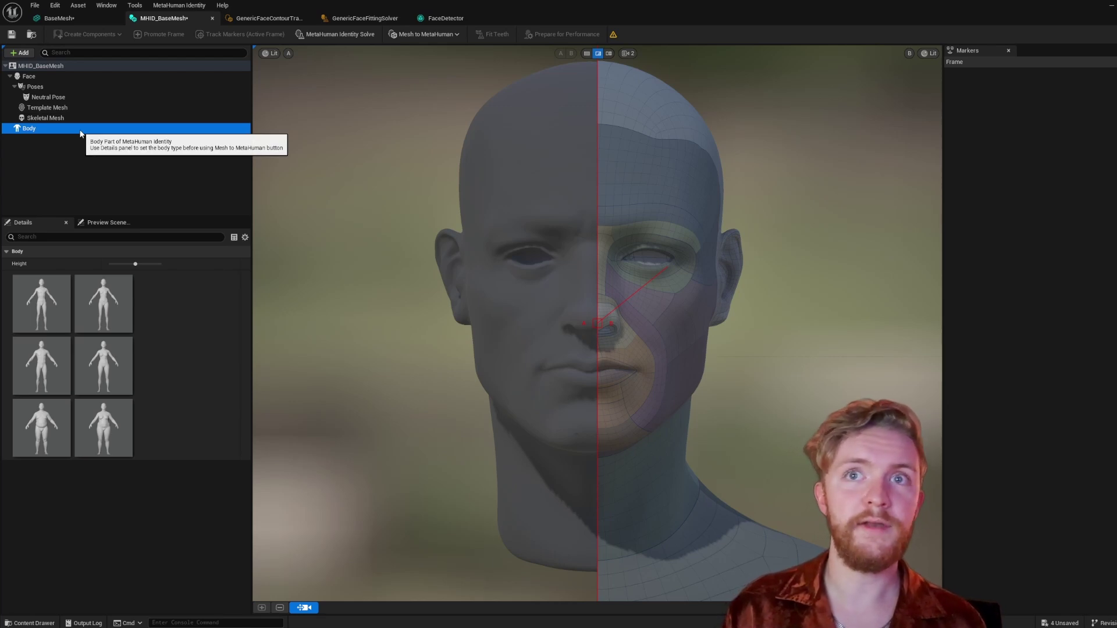
click(46, 349)
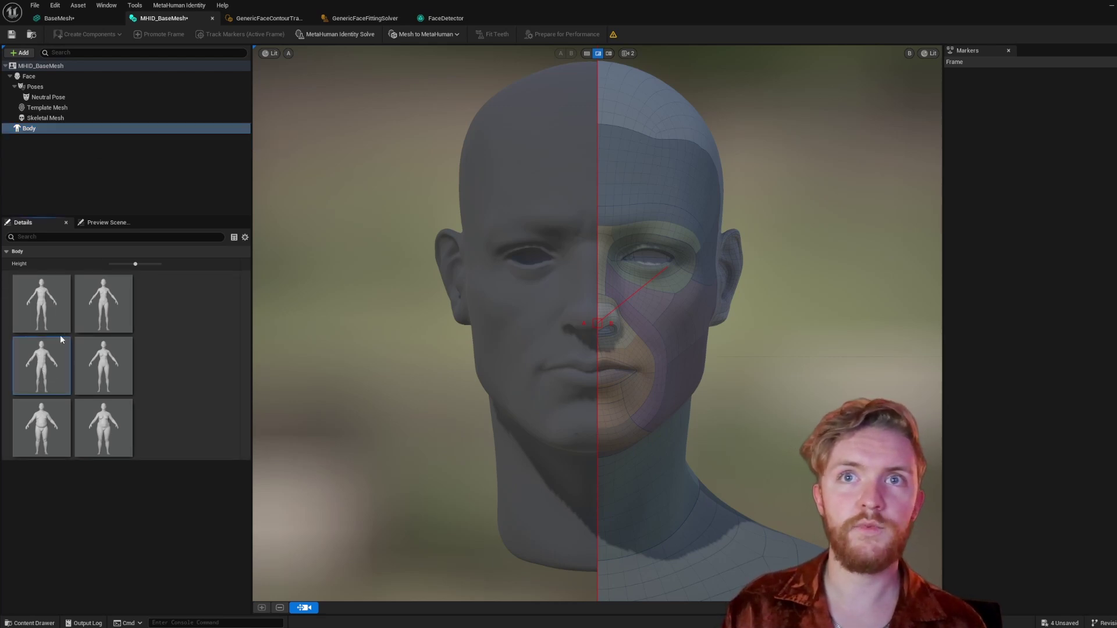
drag(137, 264, 161, 264)
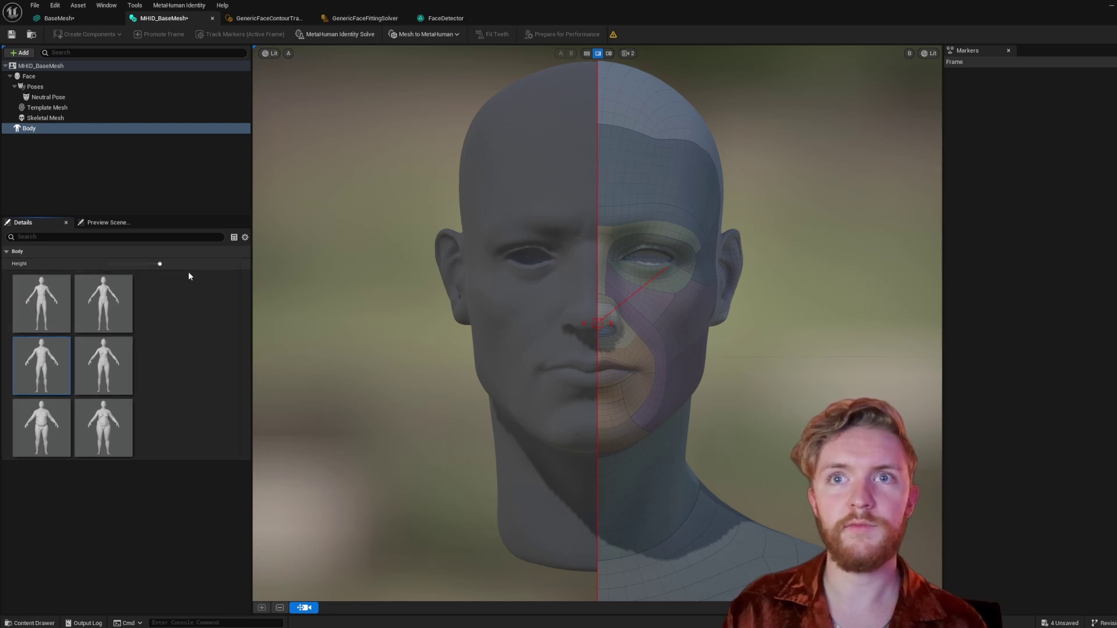
Select the Template Mesh, compare the Unlit, Lighting Only and Lit view modes in view A, and set it to Lighting Only
click(49, 108)
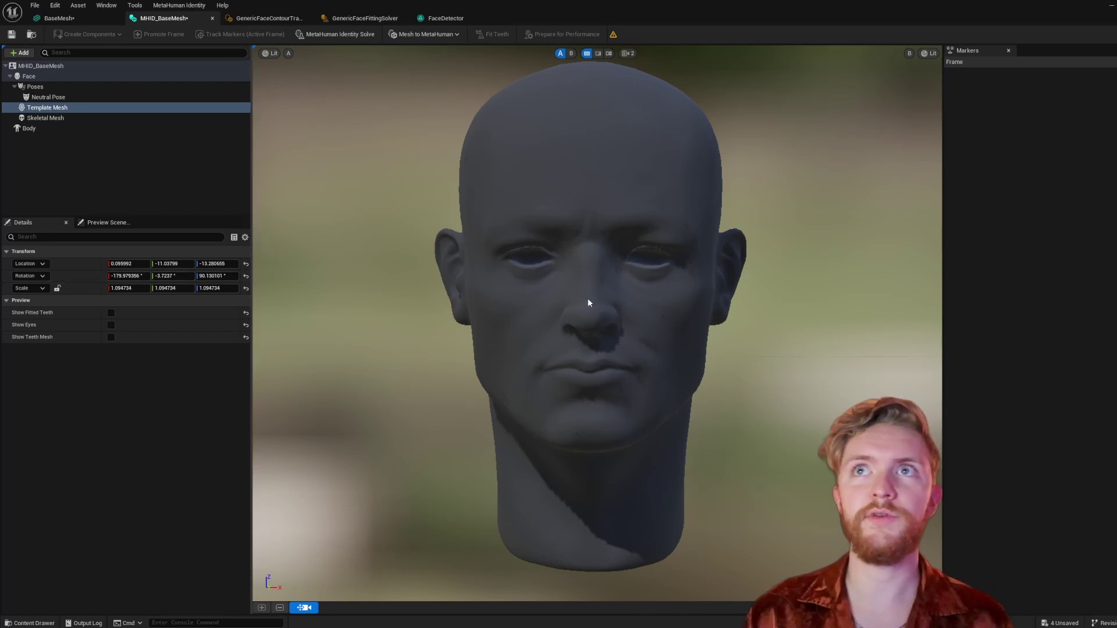
click(272, 54)
click(285, 87)
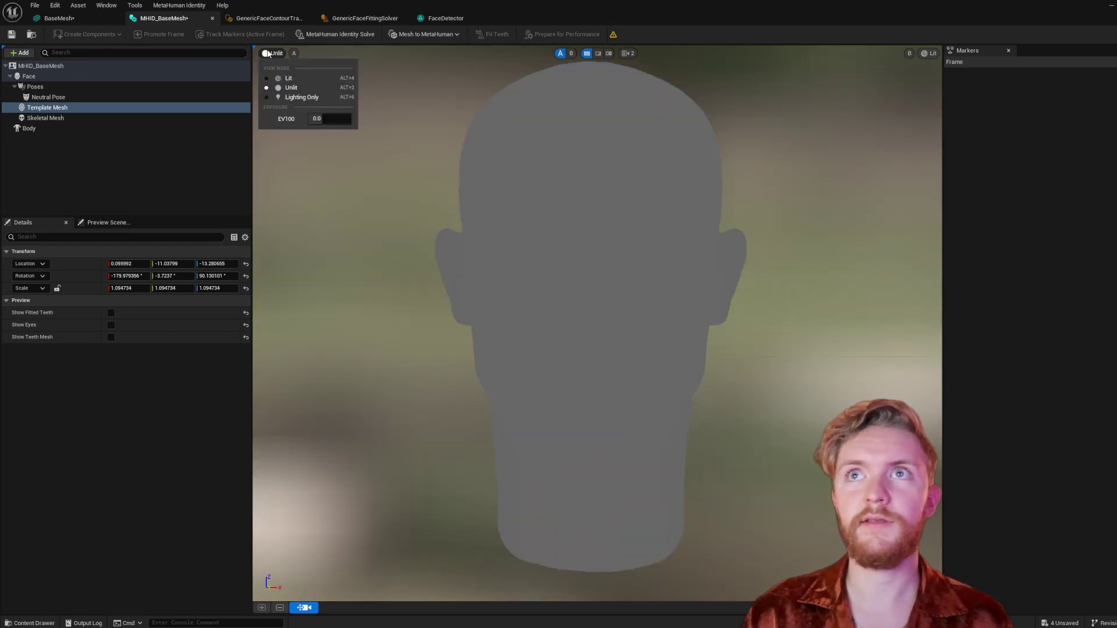
click(284, 96)
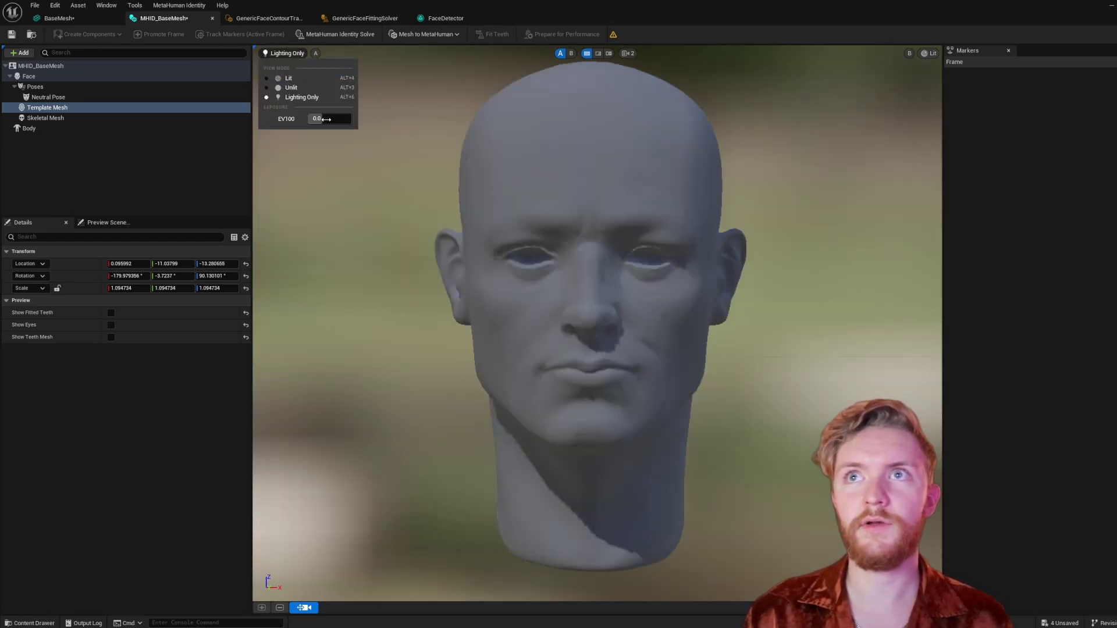
click(288, 78)
click(280, 53)
click(284, 95)
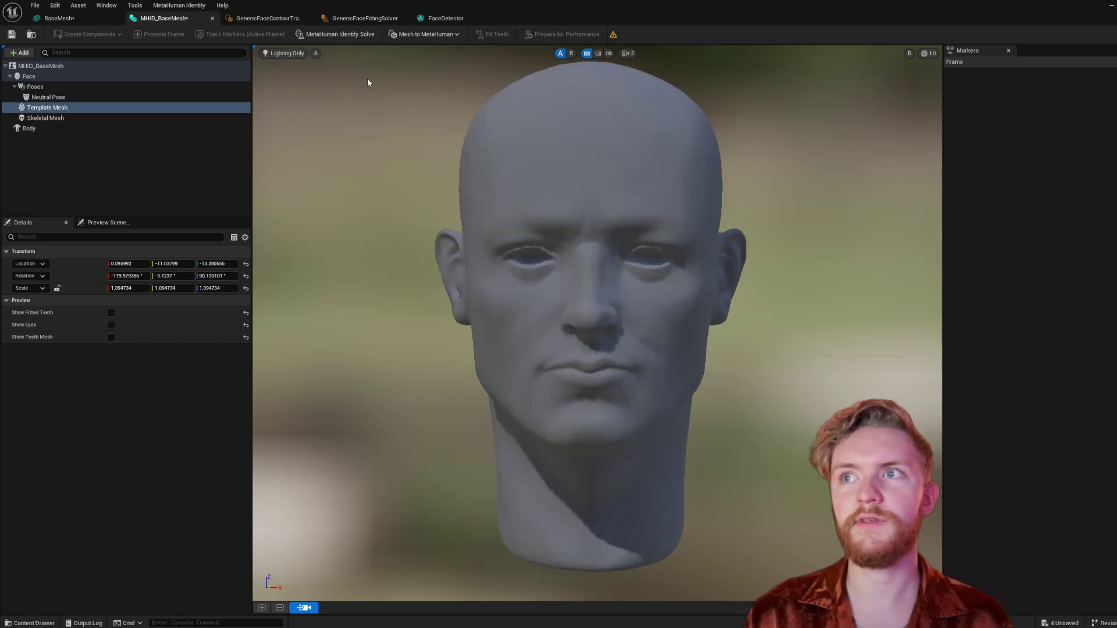
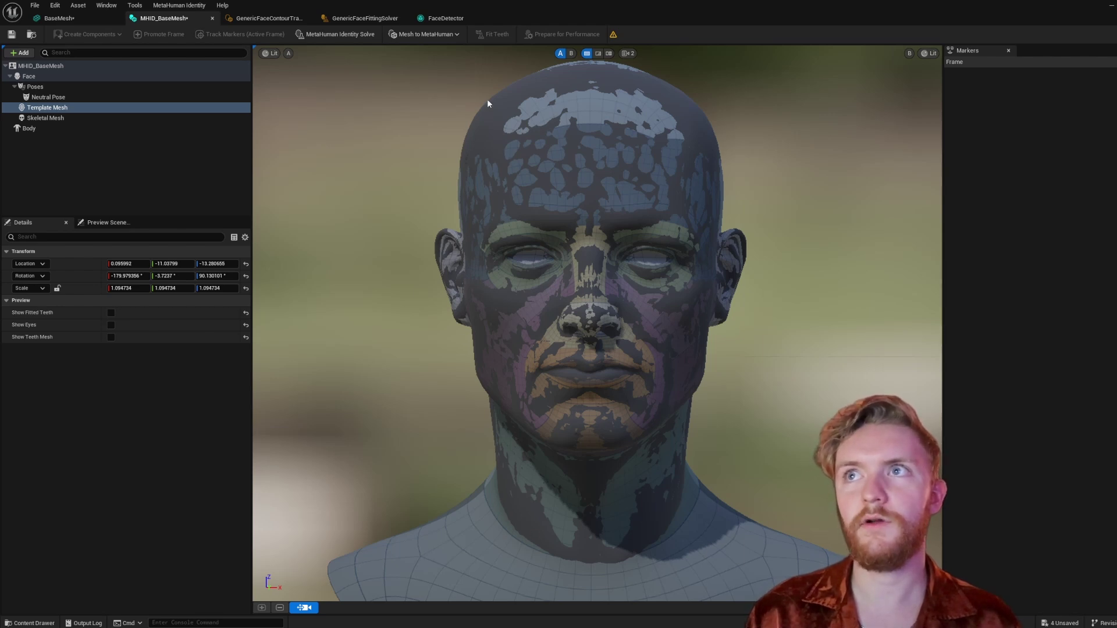
Hide the Template Mesh in view A and the current pose in view B
click(288, 54)
click(317, 90)
click(909, 53)
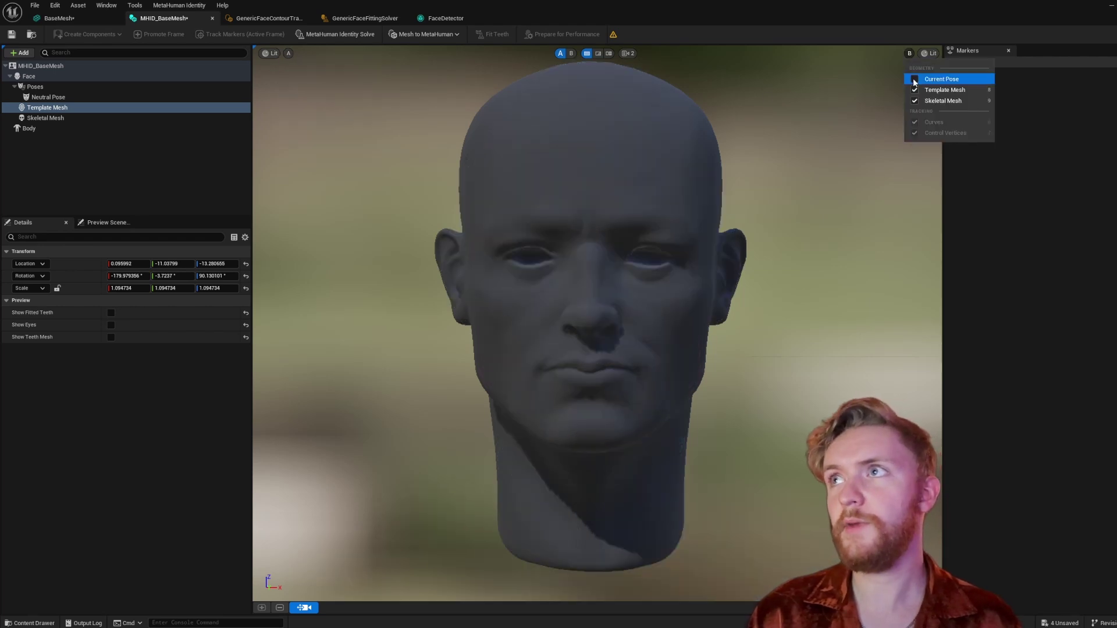
click(911, 87)
click(909, 54)
click(917, 79)
click(909, 53)
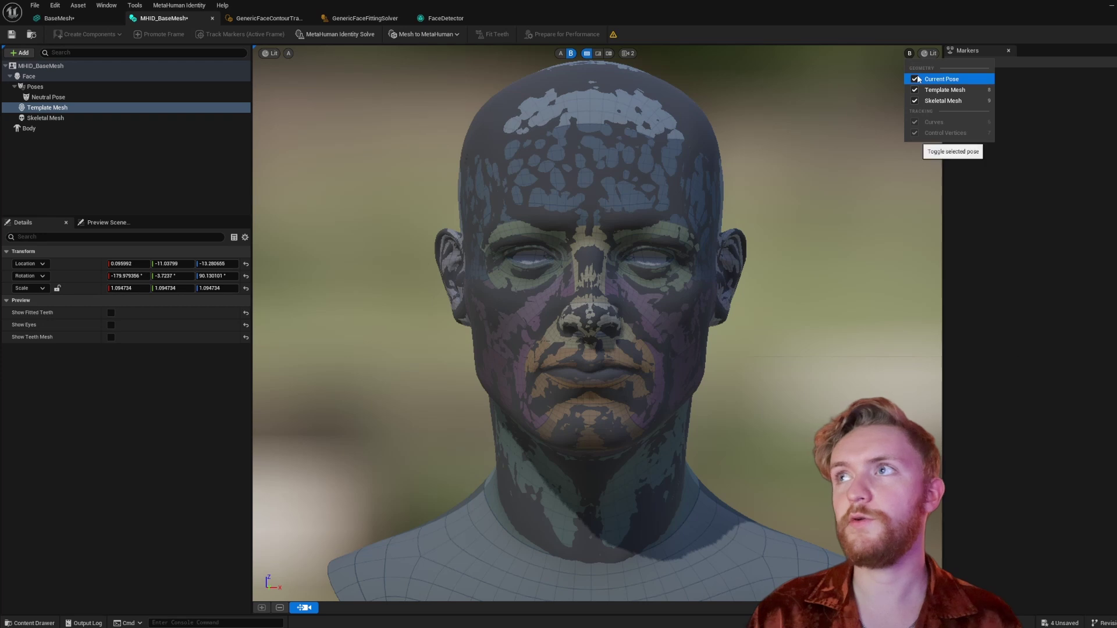
click(917, 79)
click(929, 54)
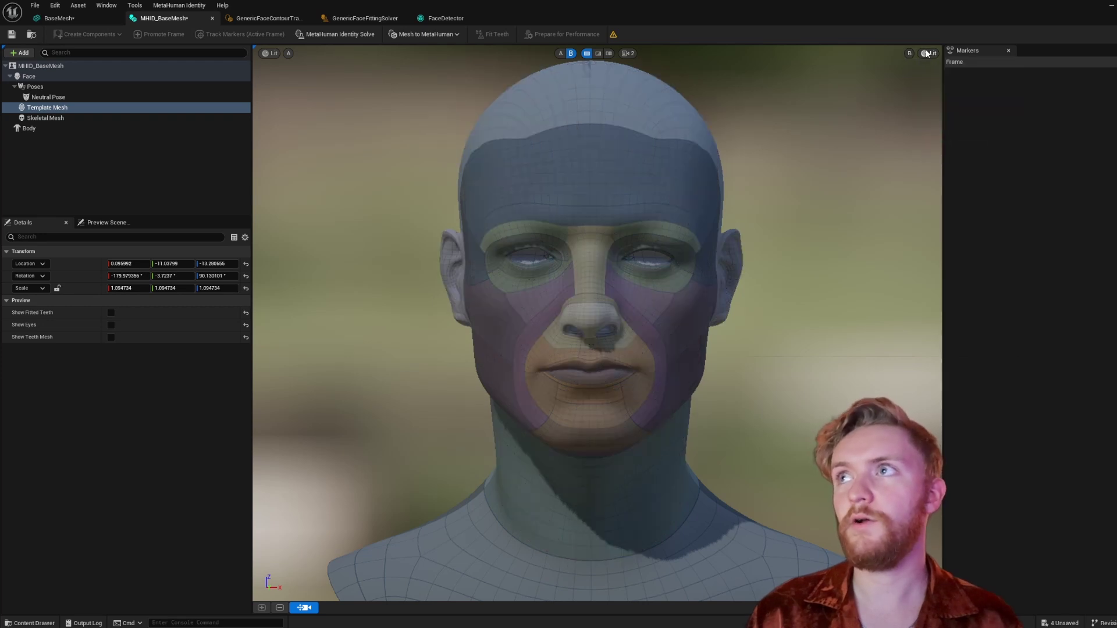
click(929, 54)
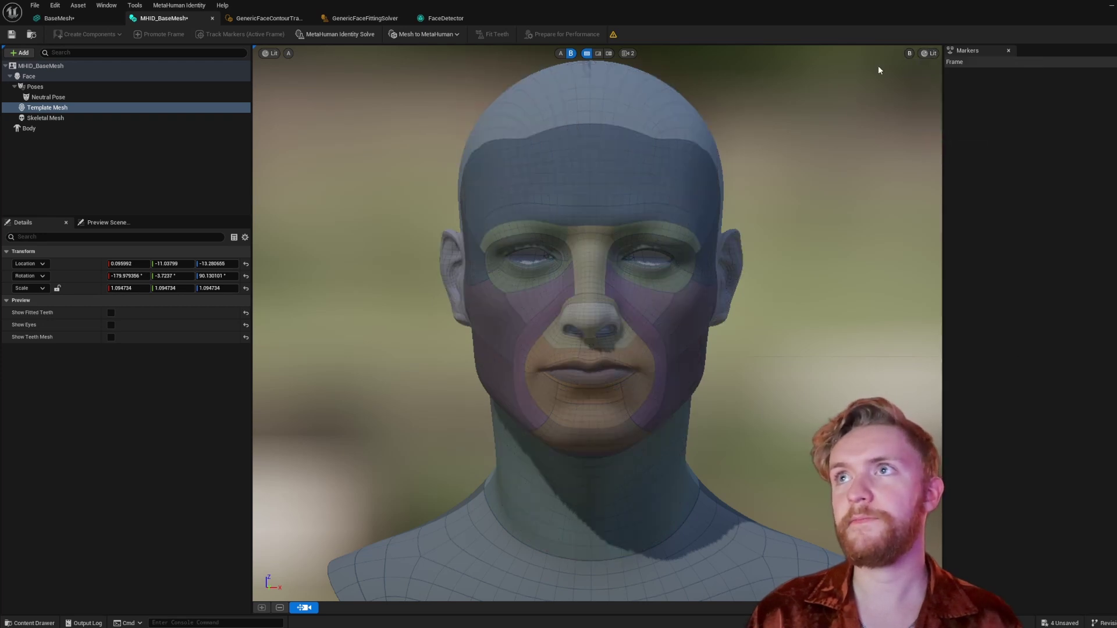
Compare views A and B with the movable split line and side by side, and return to view A alone
click(597, 54)
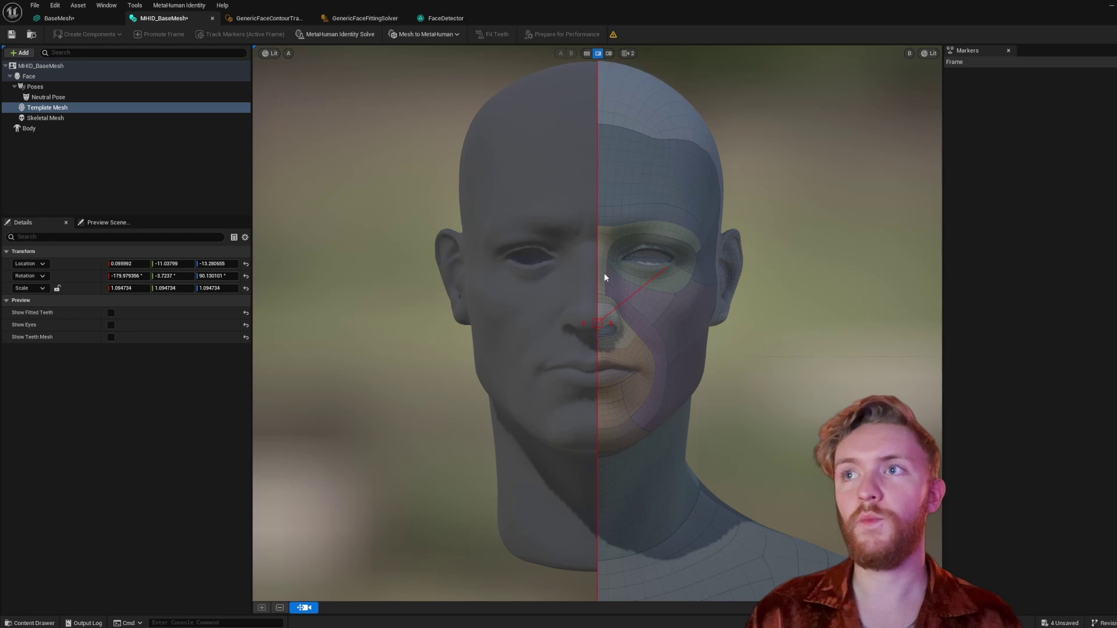
drag(598, 323, 428, 306)
drag(495, 256, 517, 218)
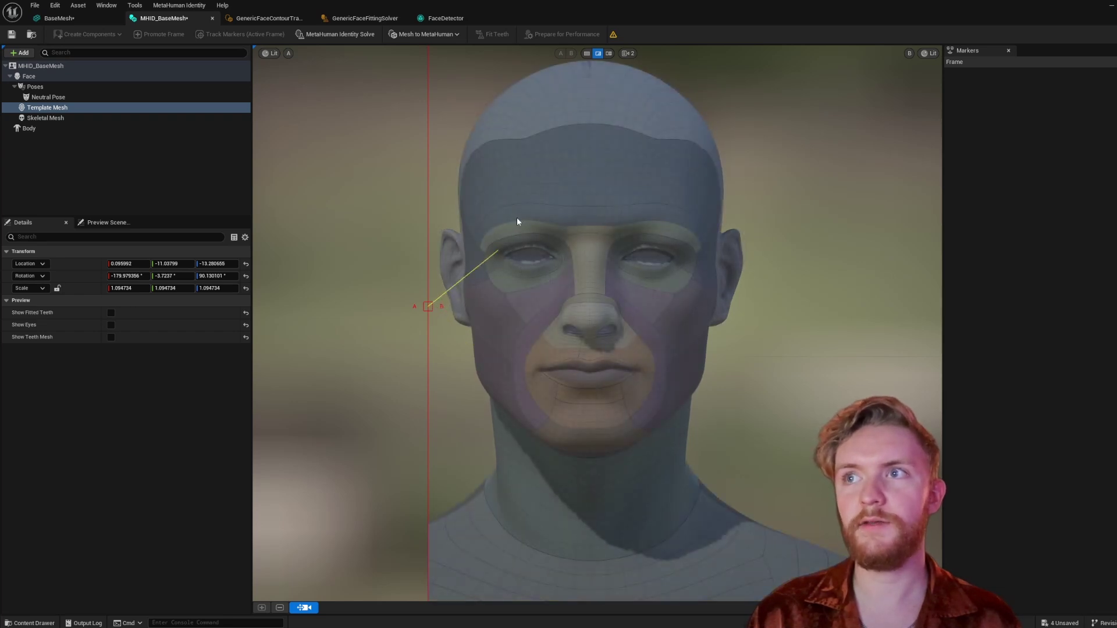
drag(435, 311, 588, 310)
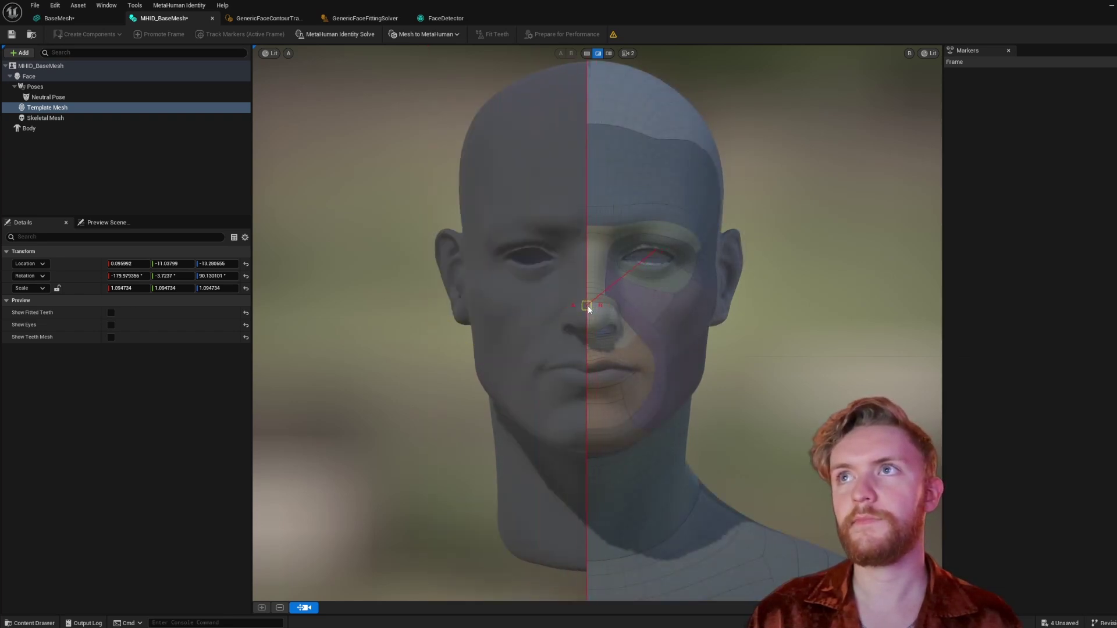
click(609, 53)
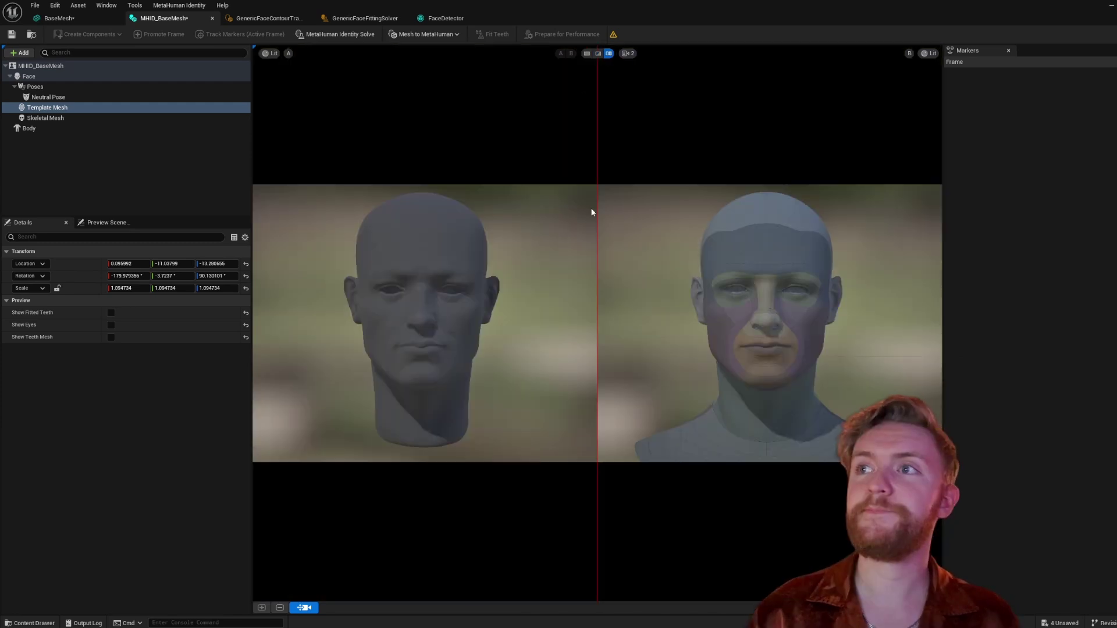
click(586, 54)
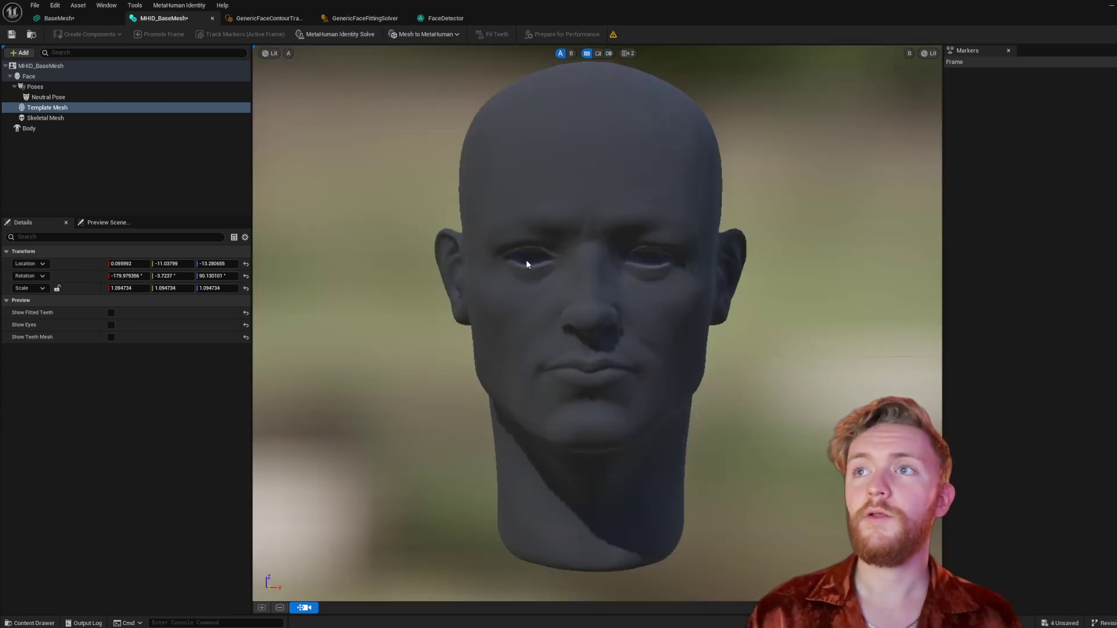
Open the preview scene settings and switch Show Environment off and back on
click(123, 223)
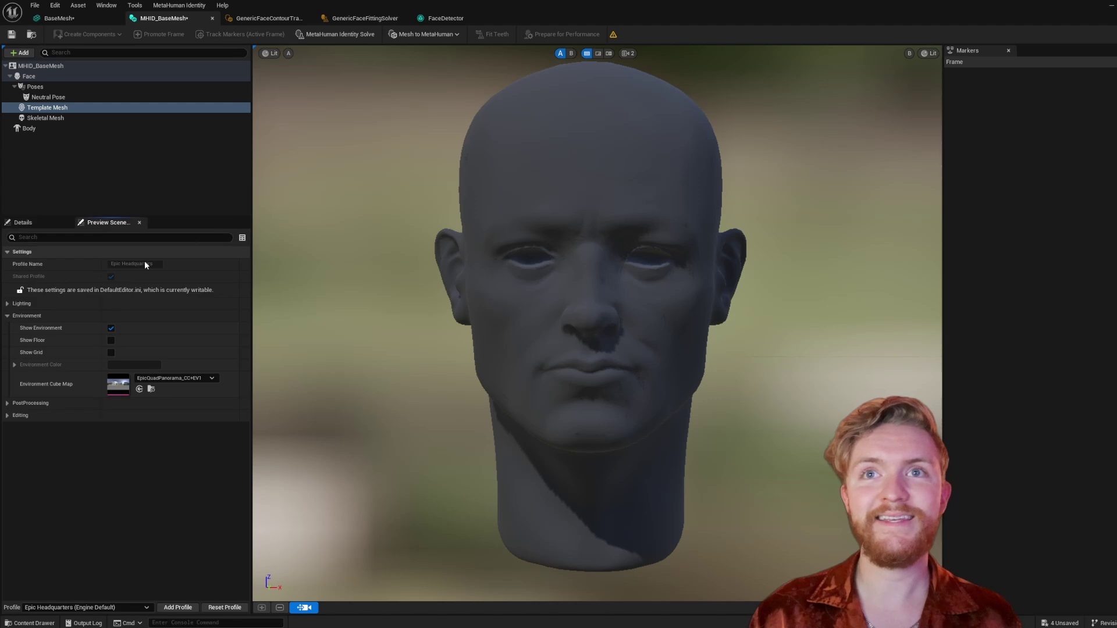
click(111, 328)
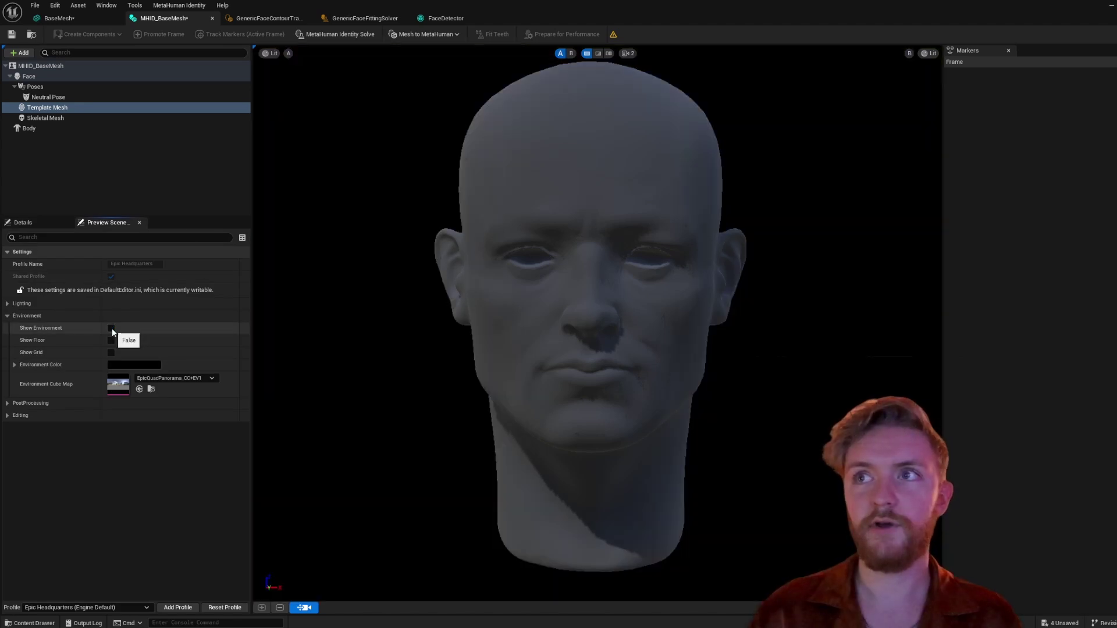
click(111, 329)
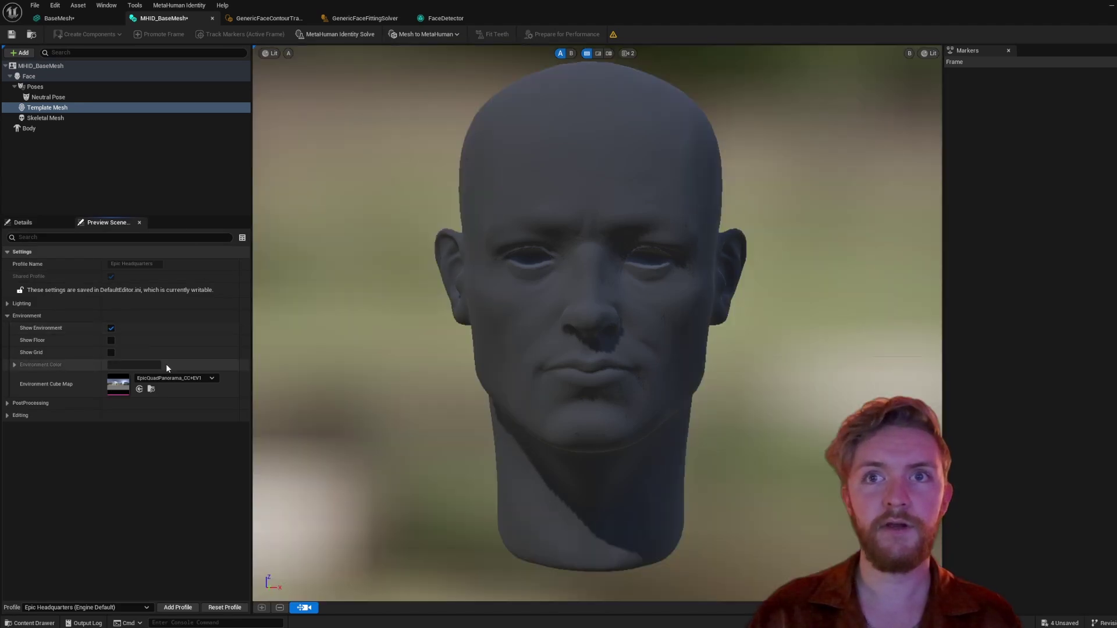
Try SunsetAmbientCubemap as the environment cube map and restore EpicQuadPanorama_CC+EV1
click(169, 376)
scroll(218, 520, down, 4)
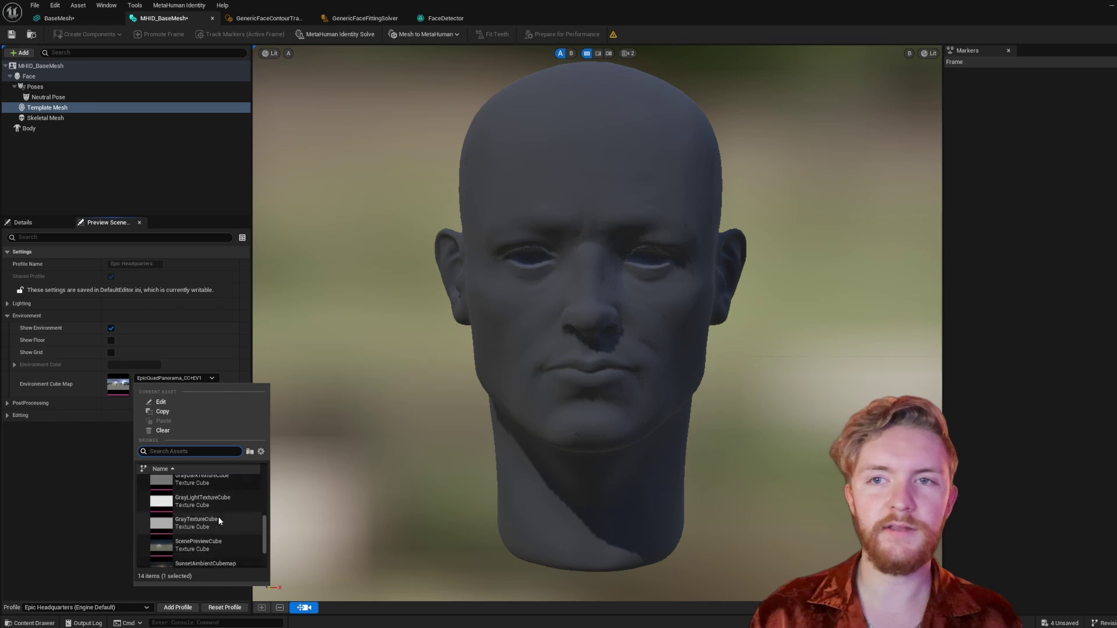
click(214, 540)
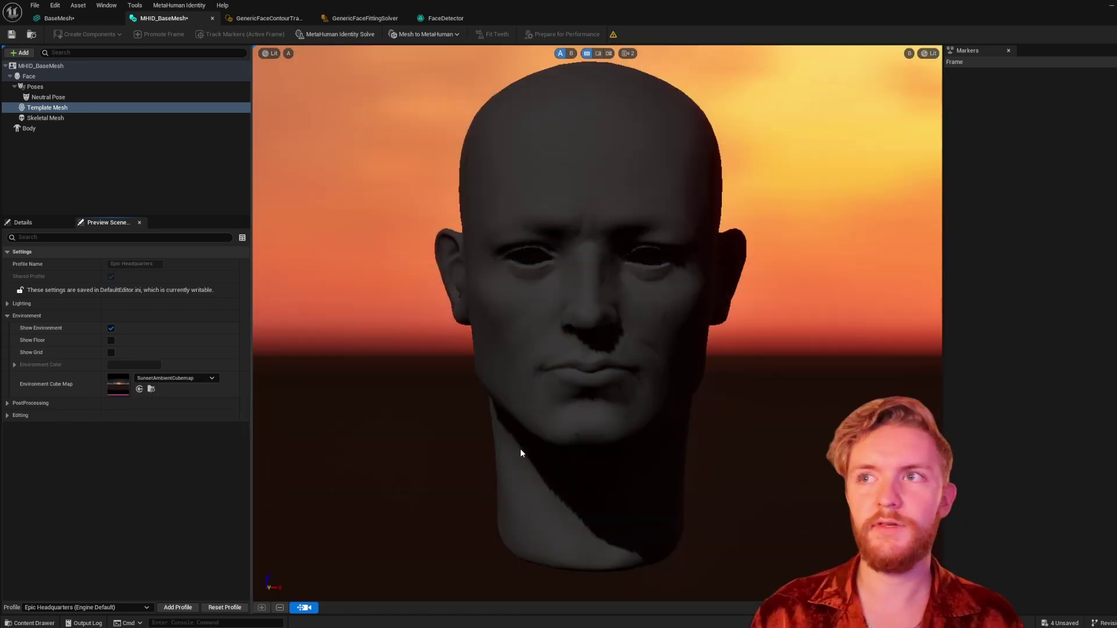
click(174, 378)
scroll(177, 488, down, 3)
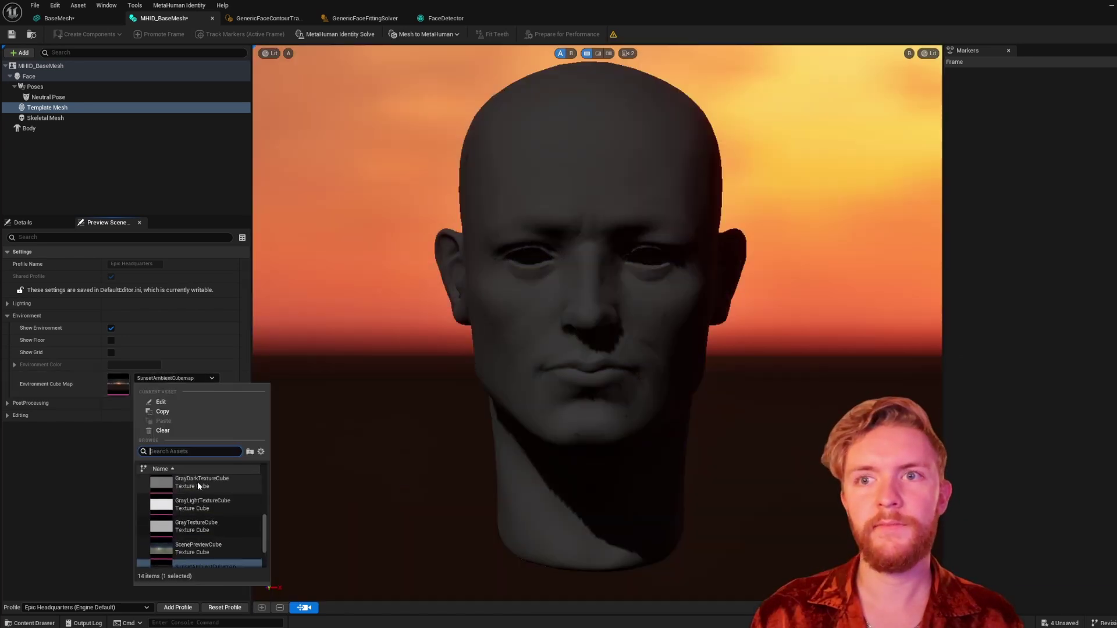
scroll(203, 506, up, 1)
click(216, 543)
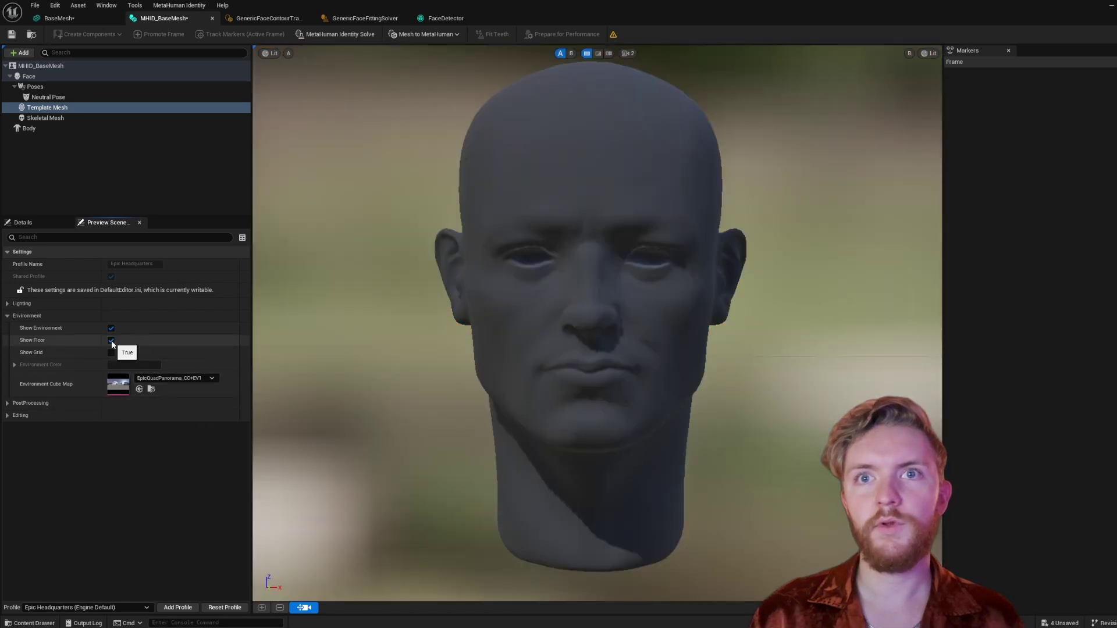
Review the preview scene's PostProcessing and Editing settings
click(29, 404)
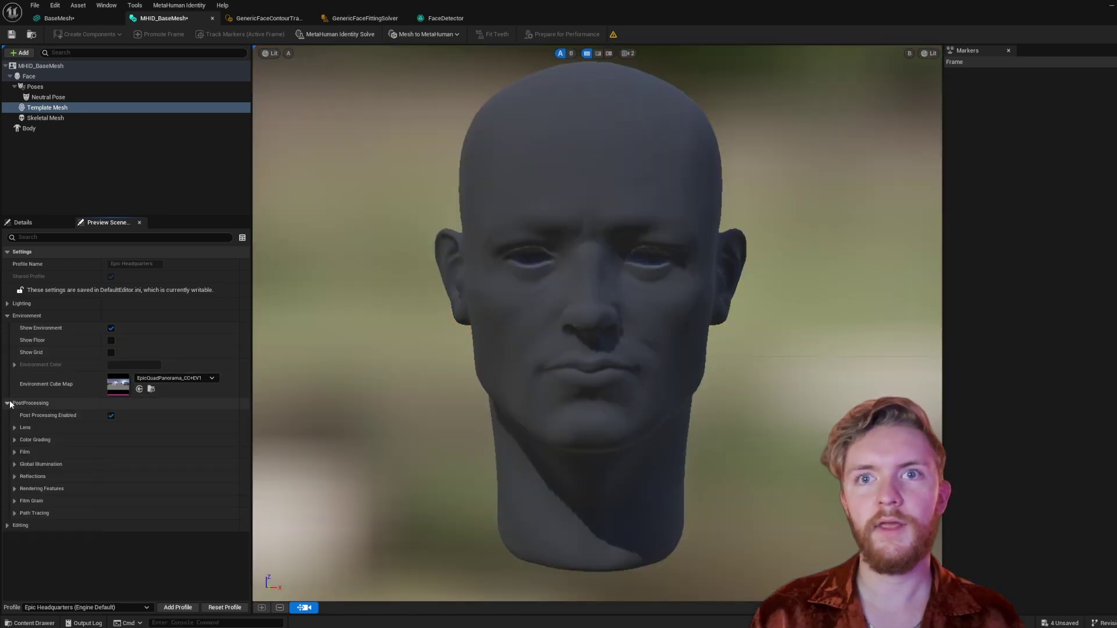
click(12, 526)
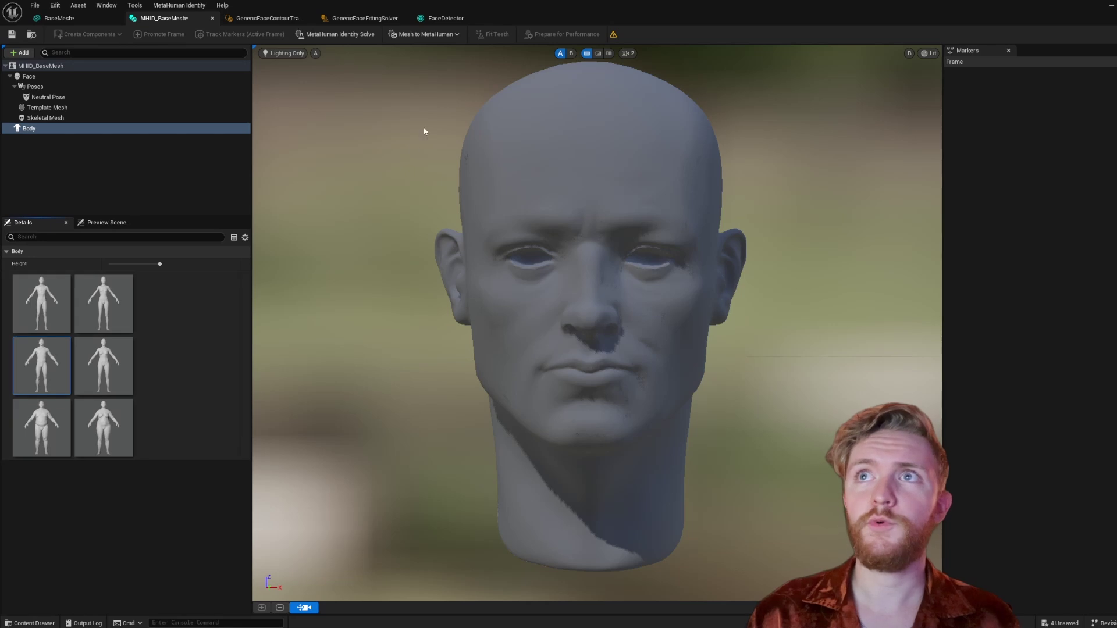
Auto-rig the MetaHuman Identity as Skeletal Mesh + Full MetaHuman and acknowledge the finished submission
click(457, 35)
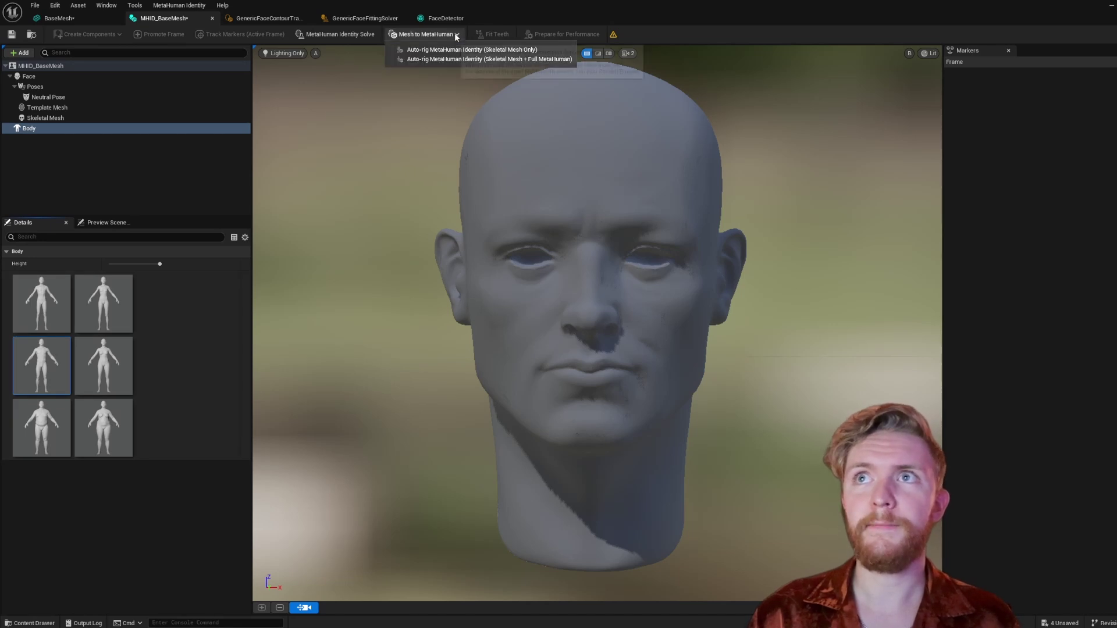
click(489, 59)
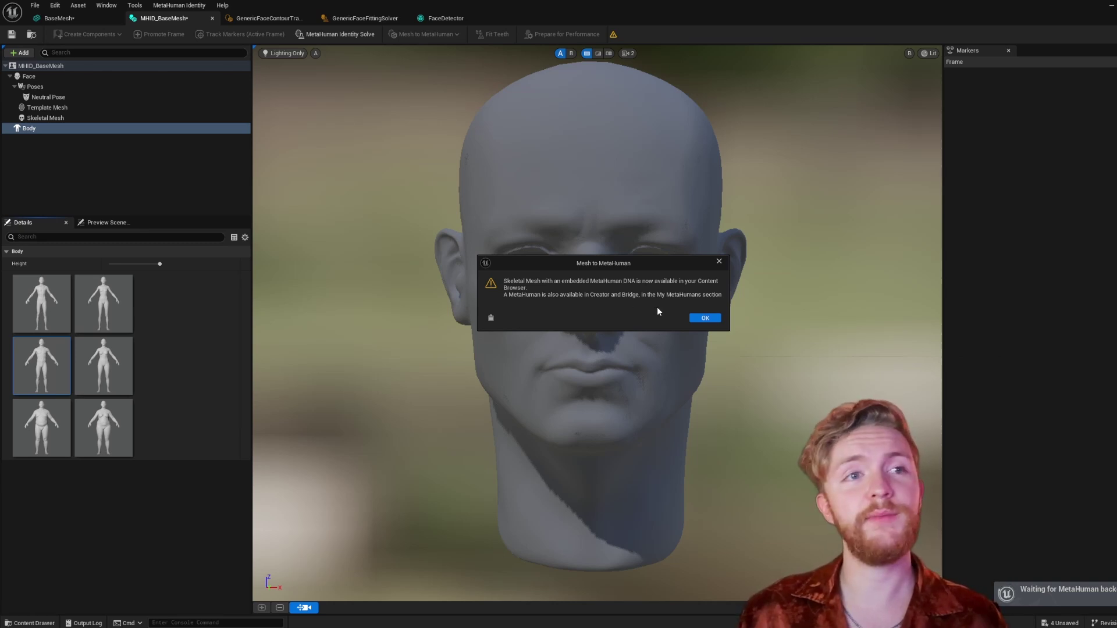
click(705, 318)
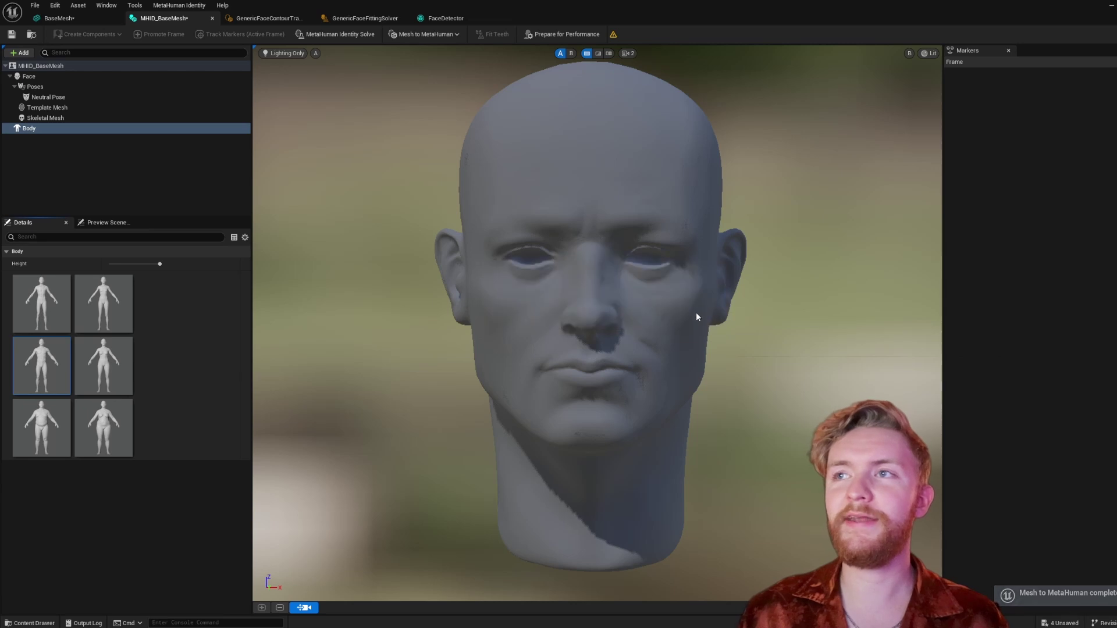
Switch to view B and inspect the auto-rigged head with only the Skeletal Mesh shown
click(300, 54)
click(314, 53)
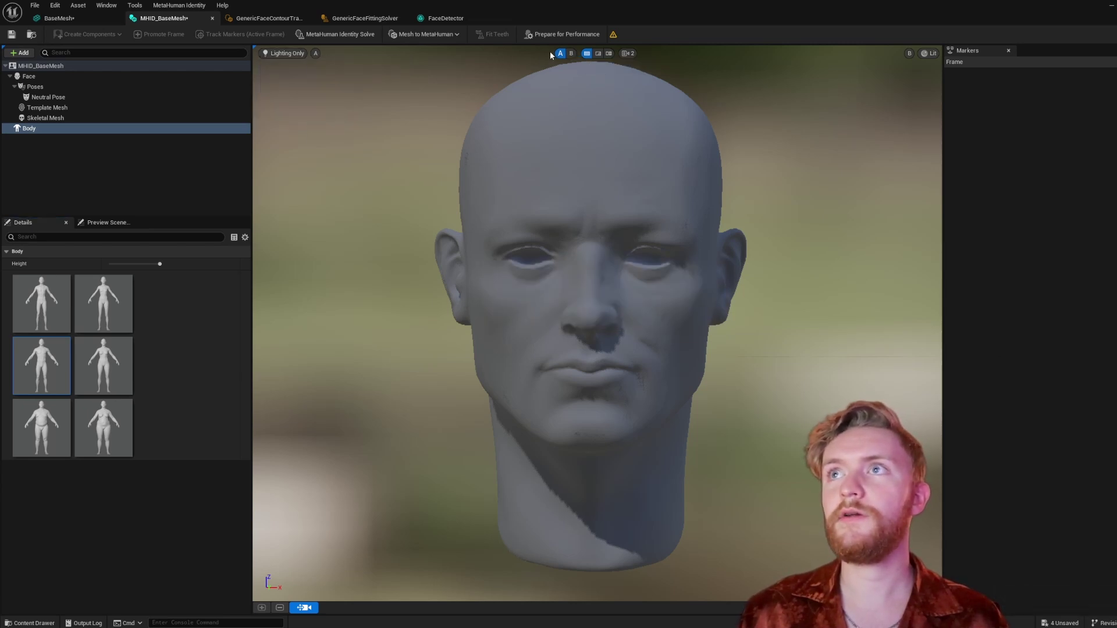
click(571, 54)
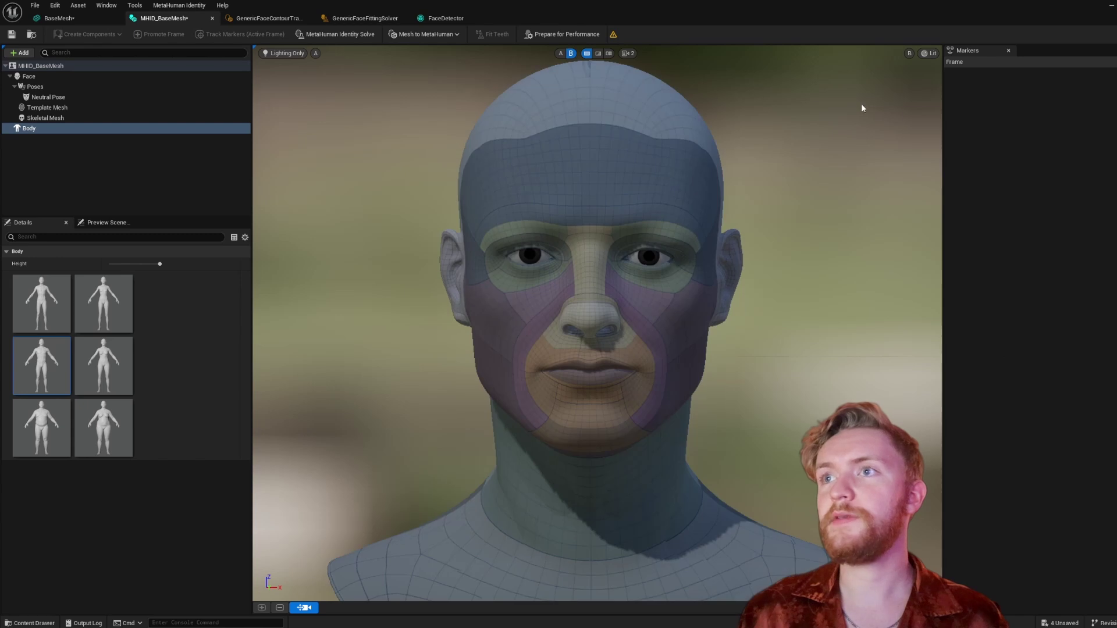
click(909, 53)
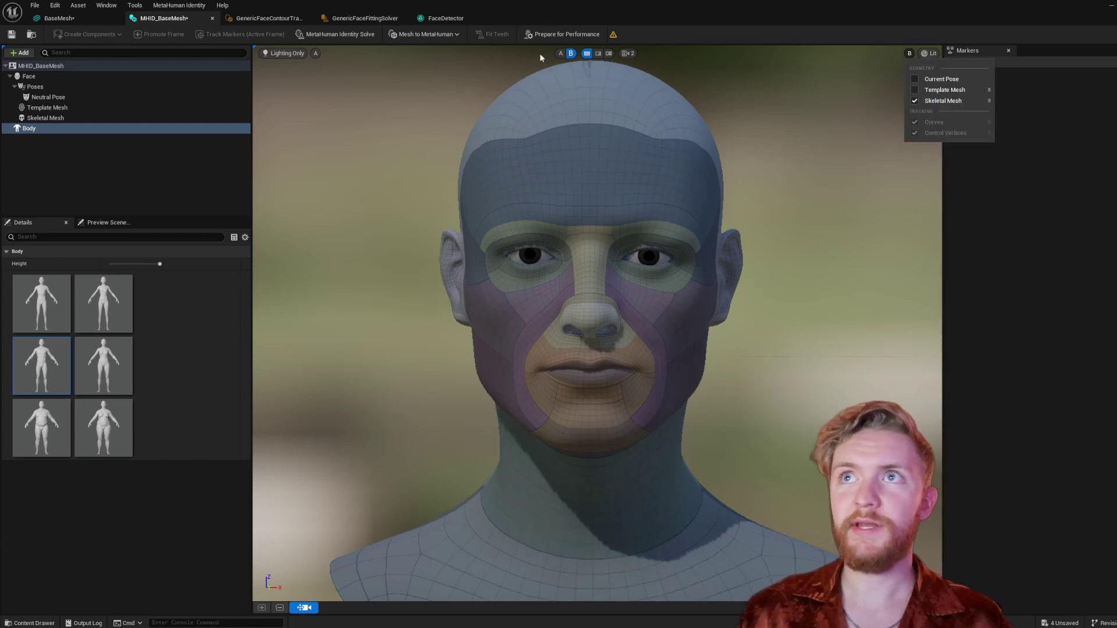
click(806, 150)
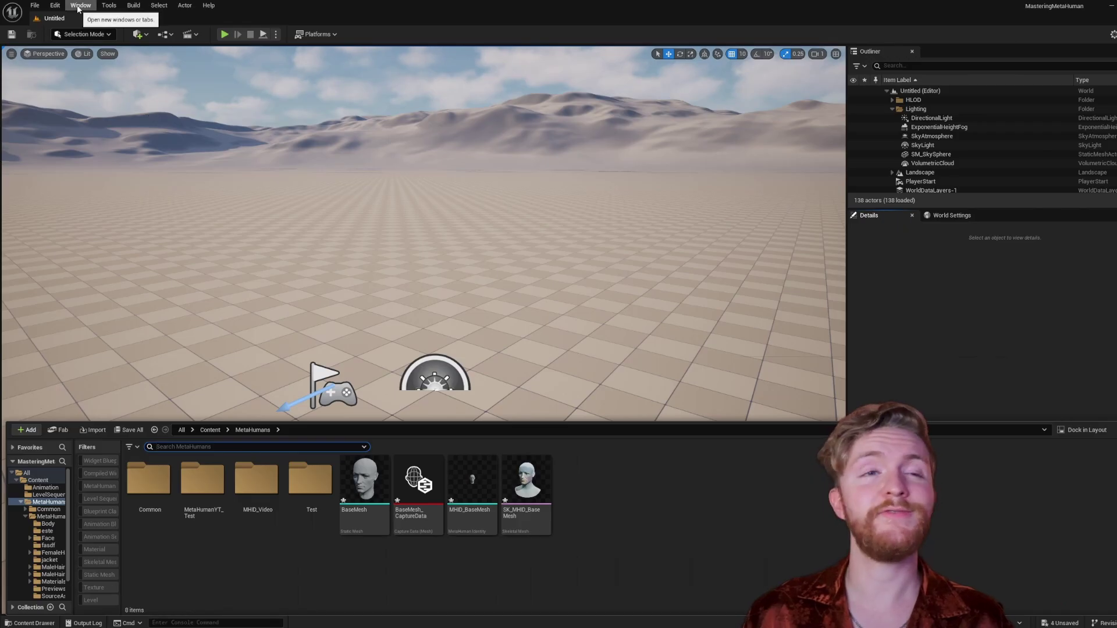
Open Quixel Bridge from the level editor, show the MetaHuman Presets, and sign in to the account
click(81, 5)
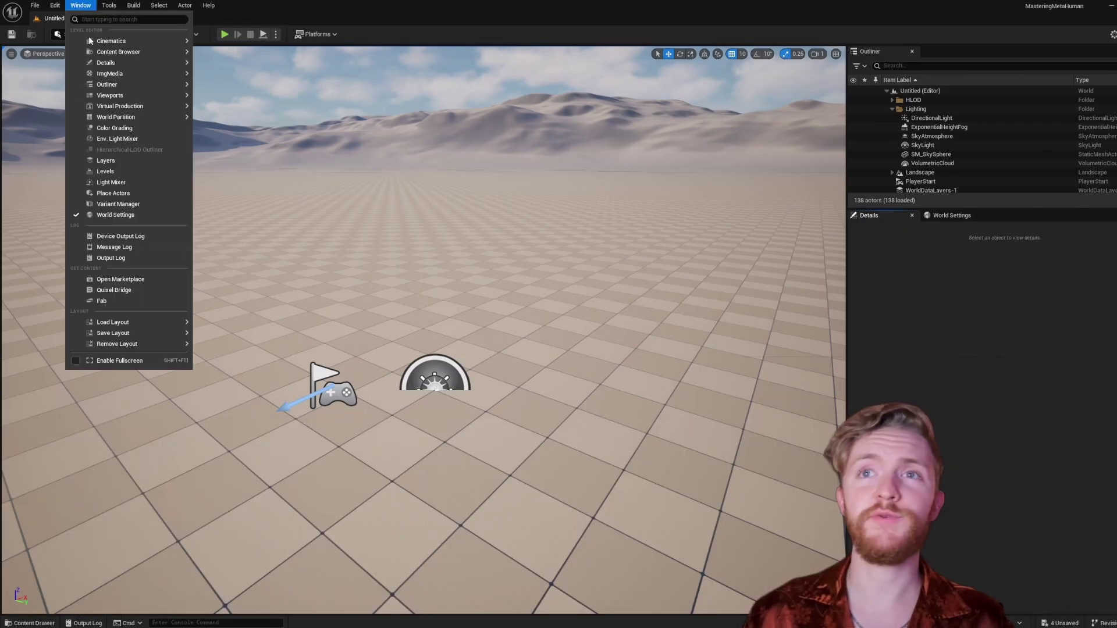
click(128, 259)
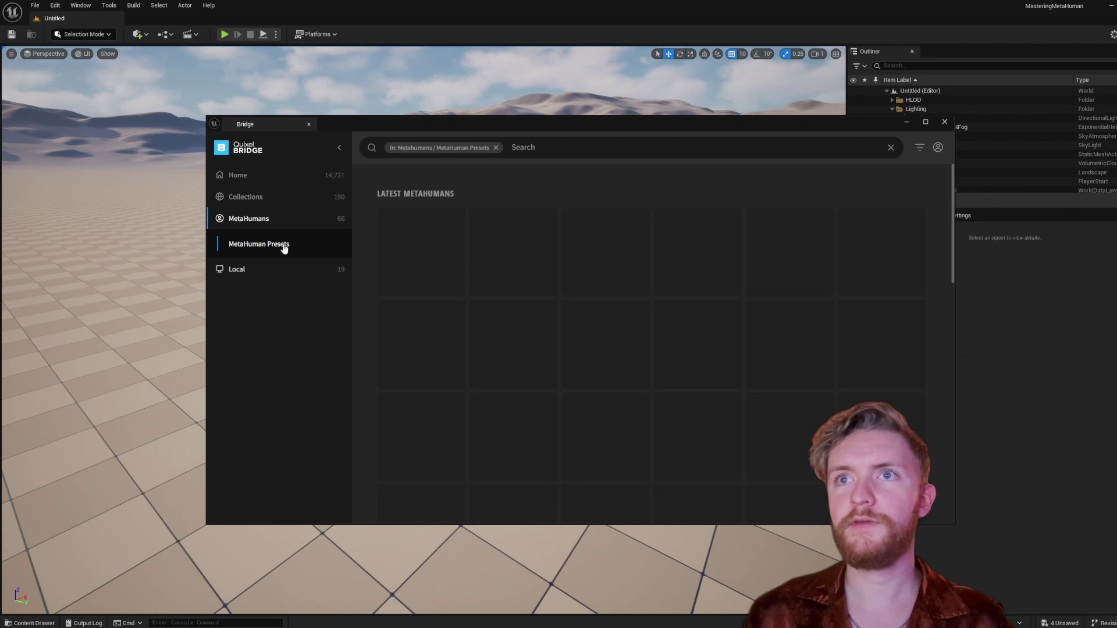
click(938, 147)
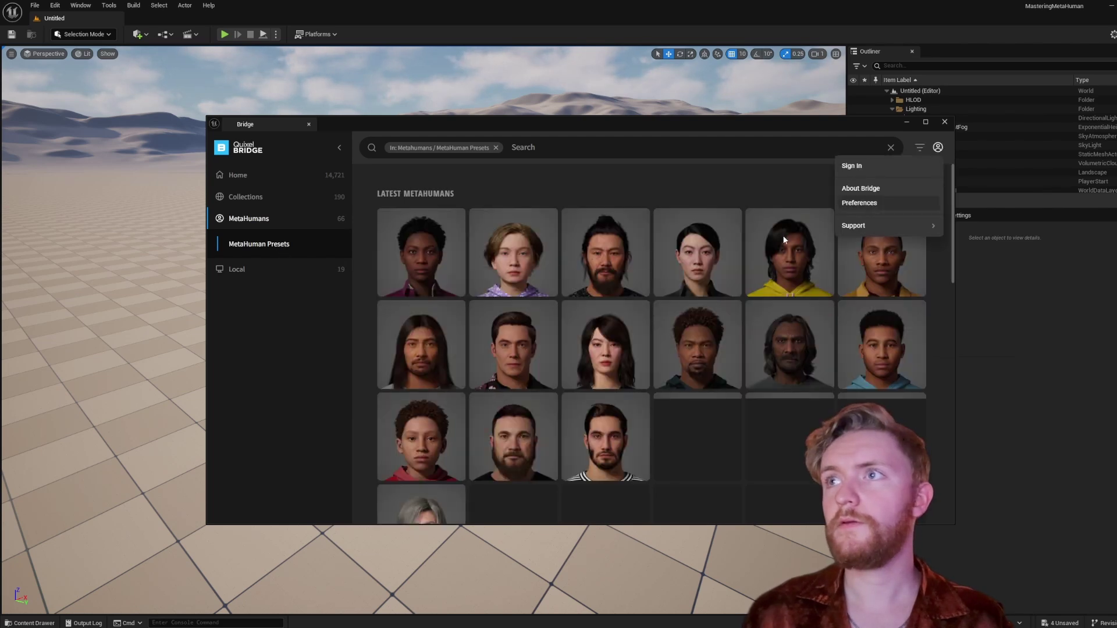
click(868, 165)
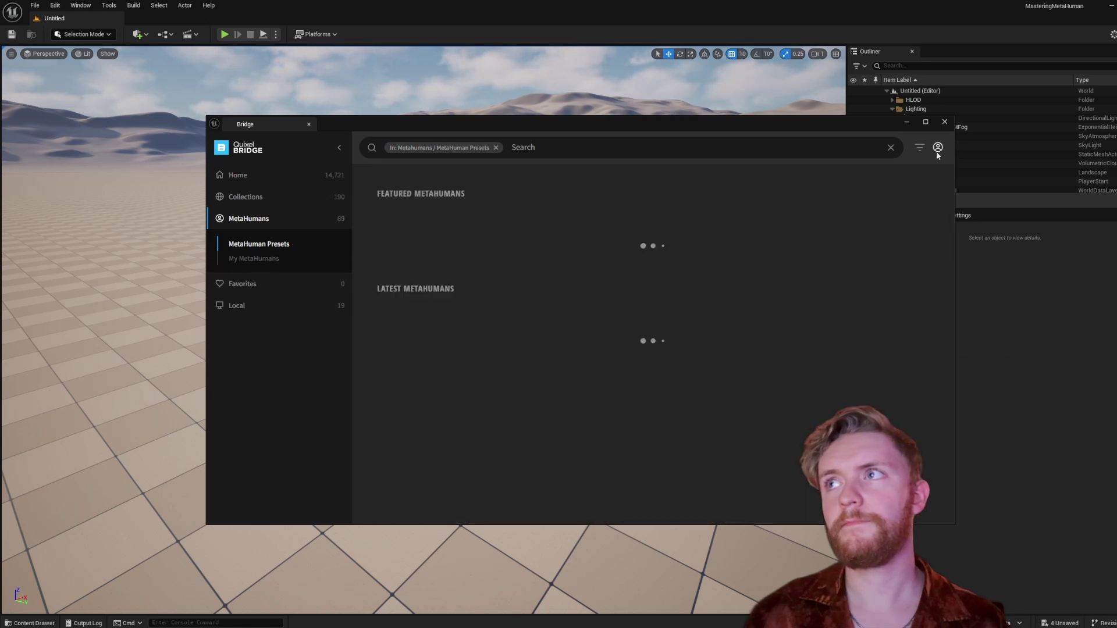
Select MHID_BaseMesh among My MetaHumans and open it for editing in MetaHuman Creator
click(264, 260)
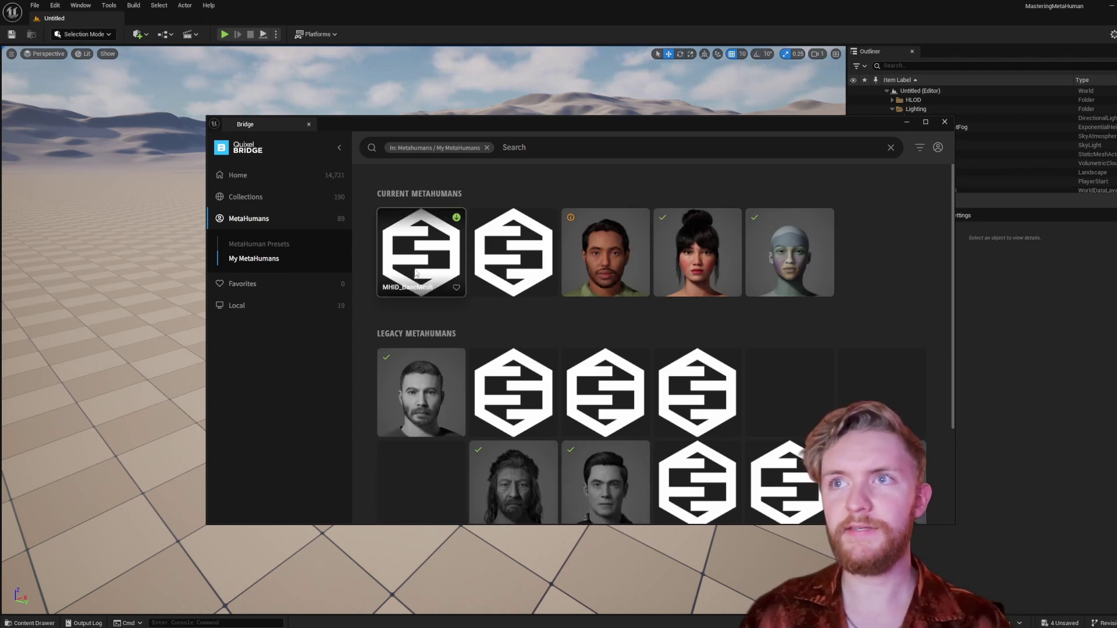
click(415, 274)
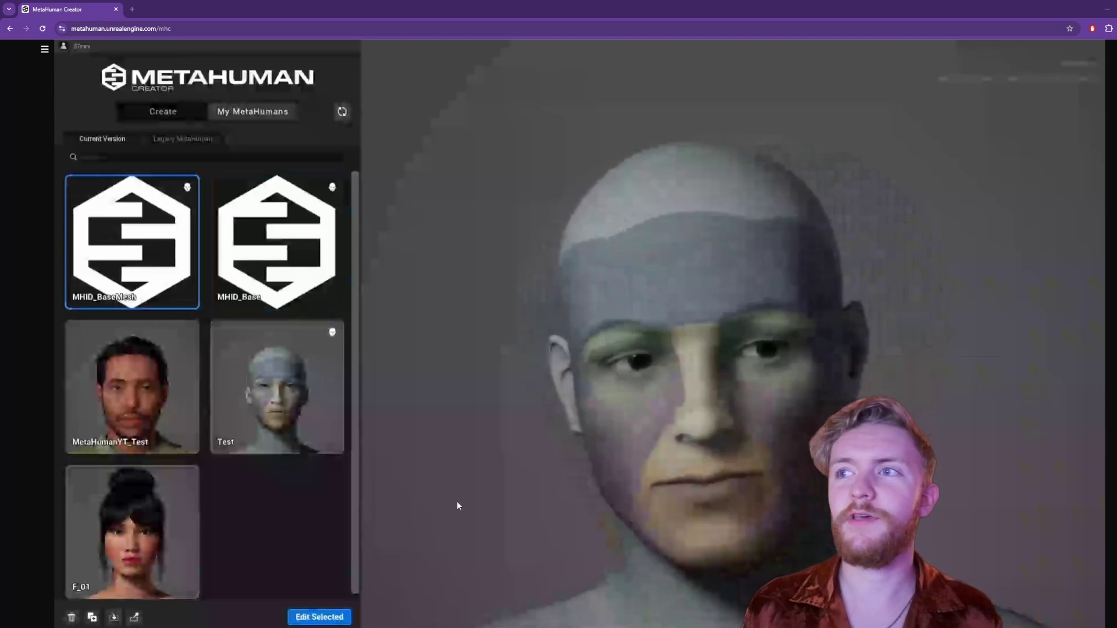
click(319, 617)
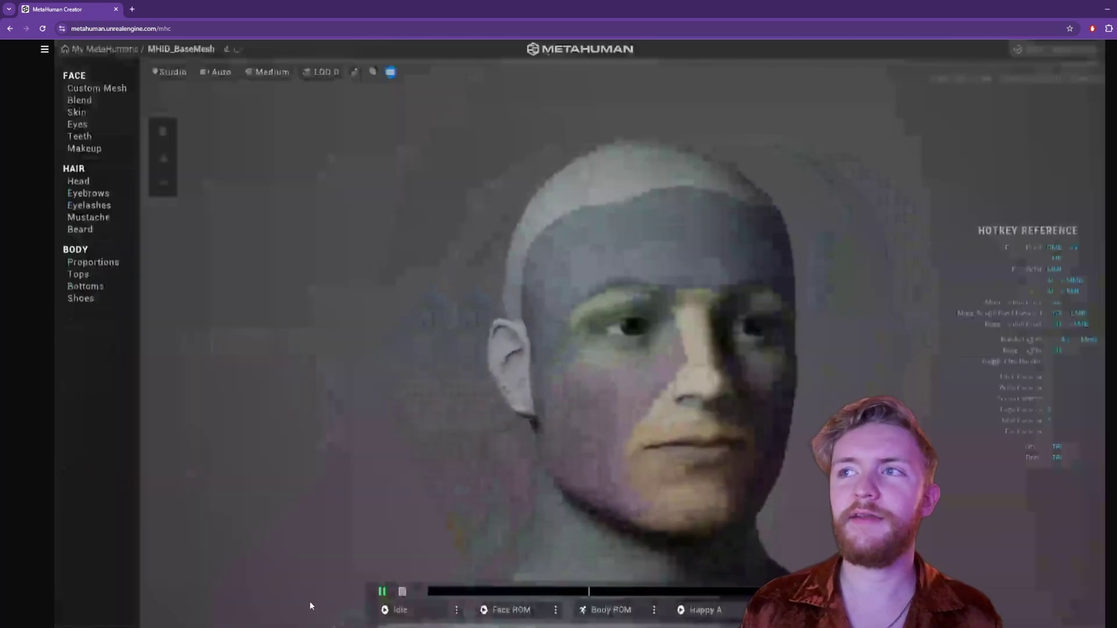